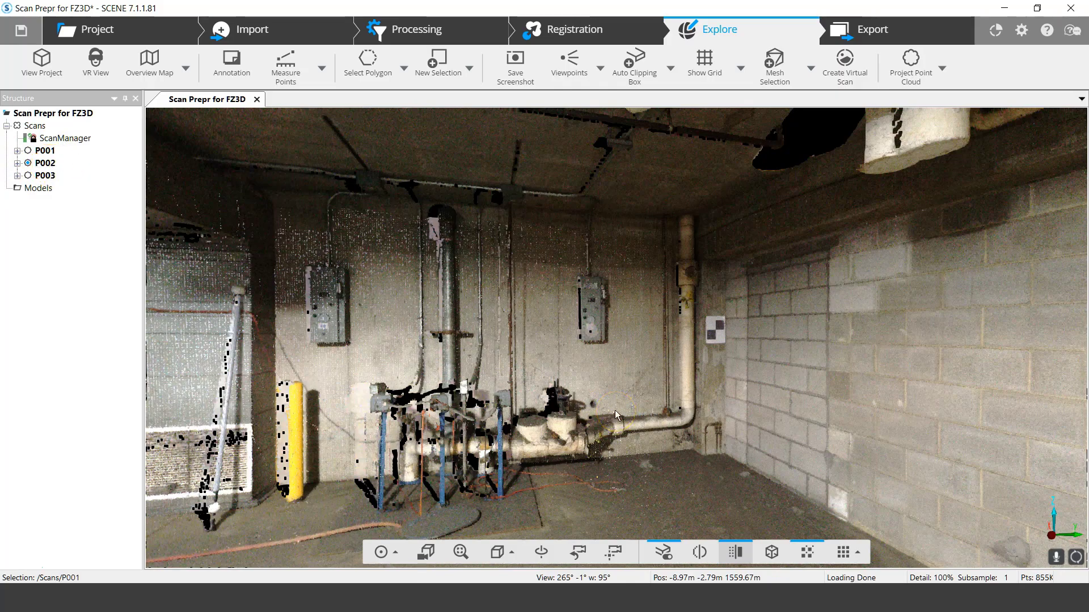
Examine the registered parking garage scans from inside, covering the piping corner, the parked cars and the block wall
left_click_drag(405, 387, 379, 395)
left_click_drag(859, 461, 433, 474)
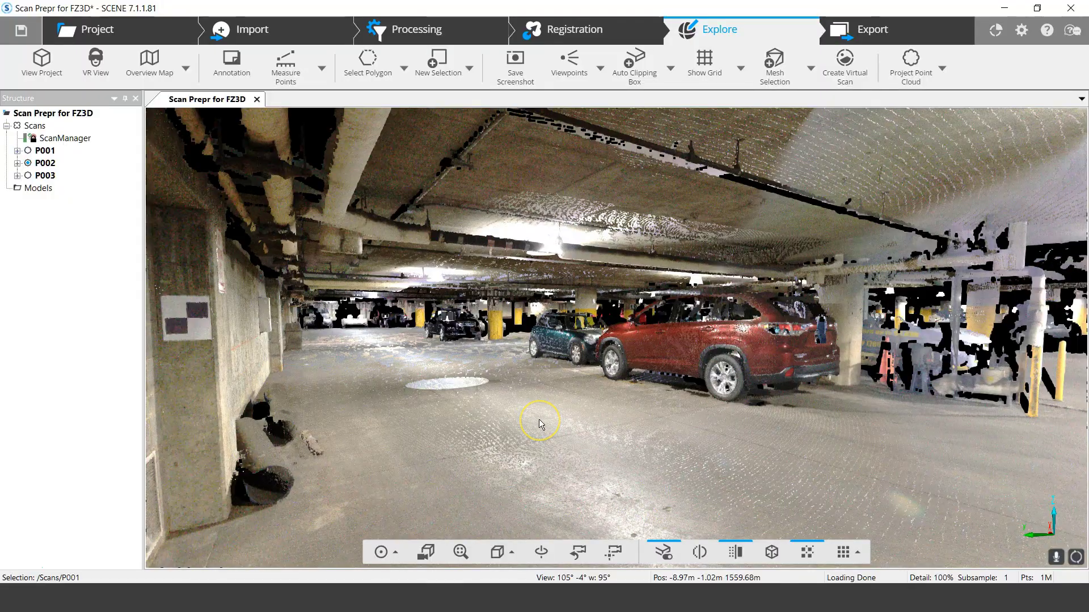
scroll(538, 420, "up", 5)
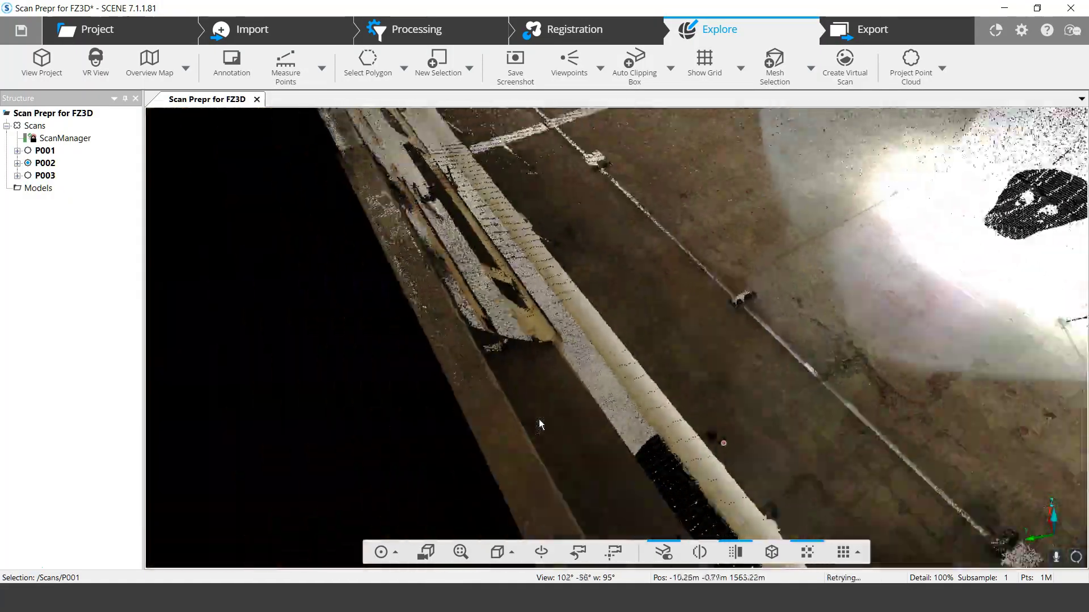
scroll(539, 424, "down", 5)
left_click_drag(539, 426, 746, 222)
left_click_drag(634, 427, 459, 162)
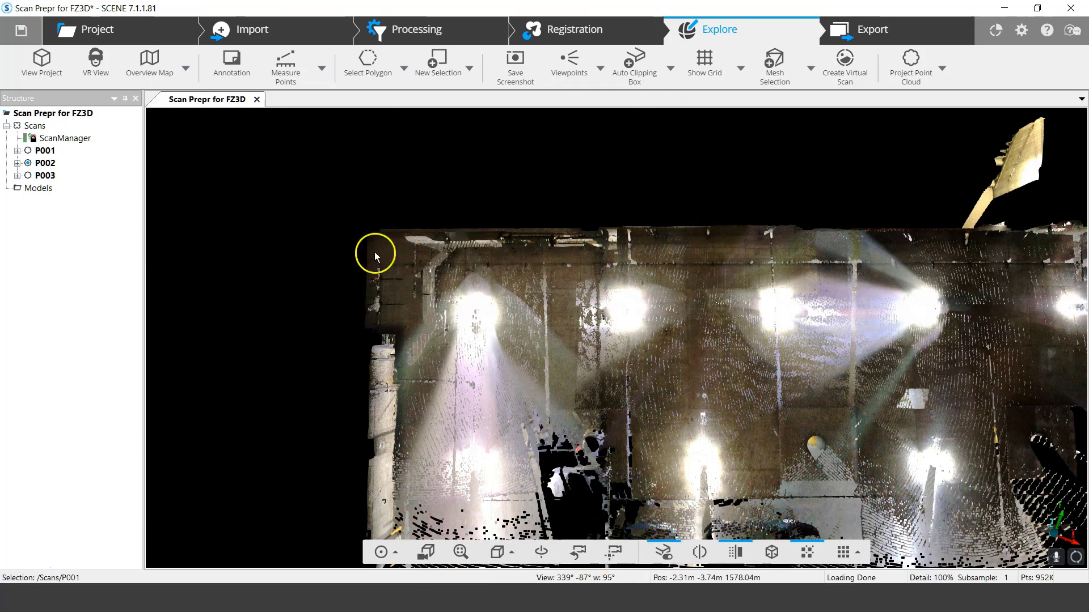
left_click_drag(779, 351, 778, 350)
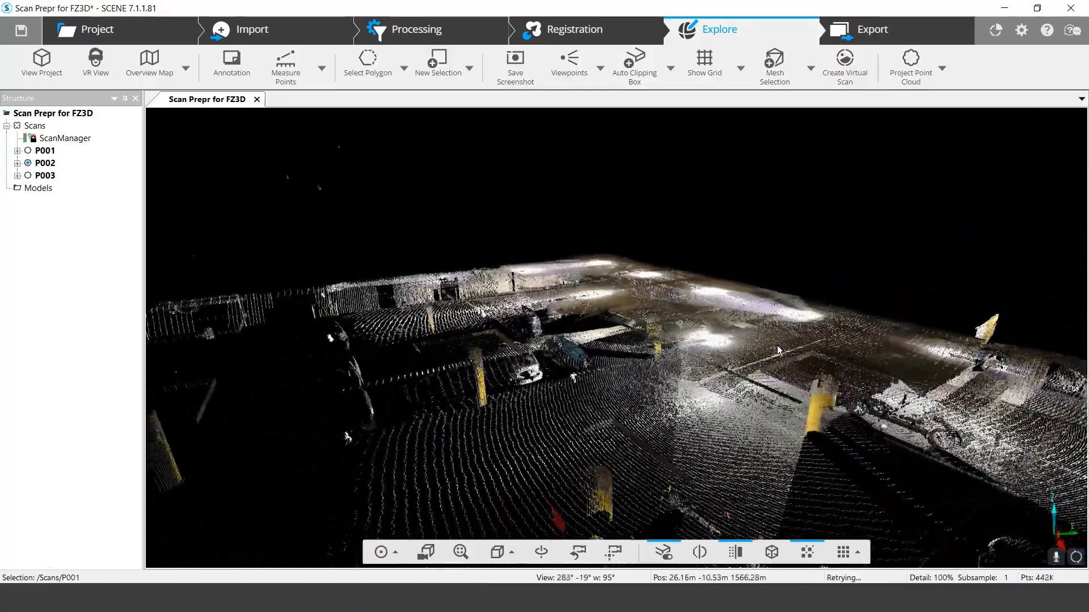
scroll(777, 350, "up", 5)
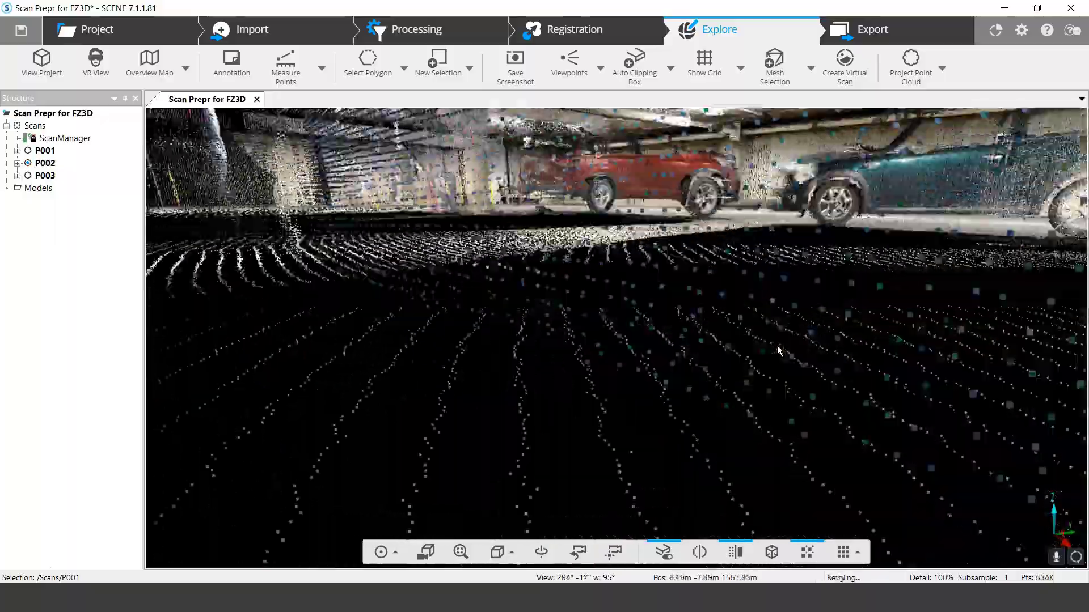
scroll(778, 346, "down", 3)
right_click_drag(777, 346, 941, 415)
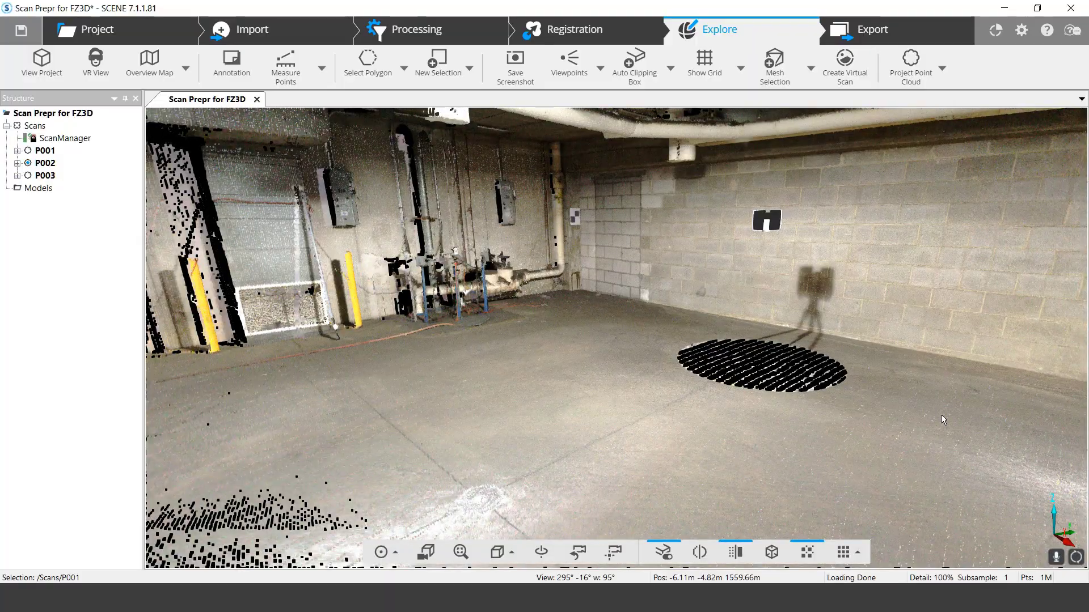
scroll(941, 416, "down", 5)
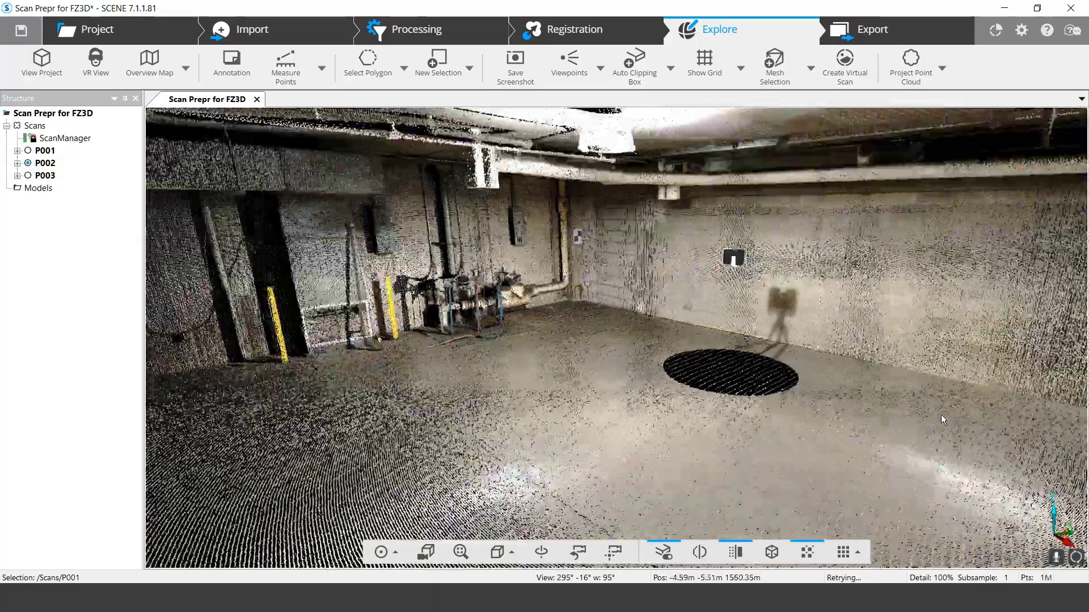
Examine the full extent of the garage point cloud from outside and above, including the distant stray points
left_click_drag(941, 415, 763, 426)
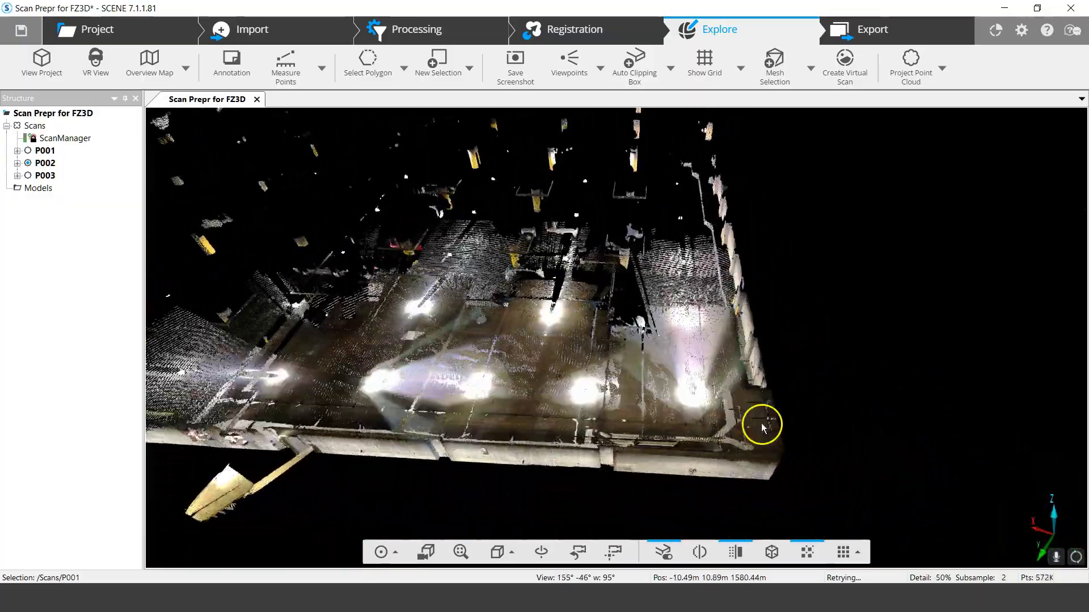
left_click_drag(873, 386, 478, 582)
left_click_drag(680, 420, 1031, 420)
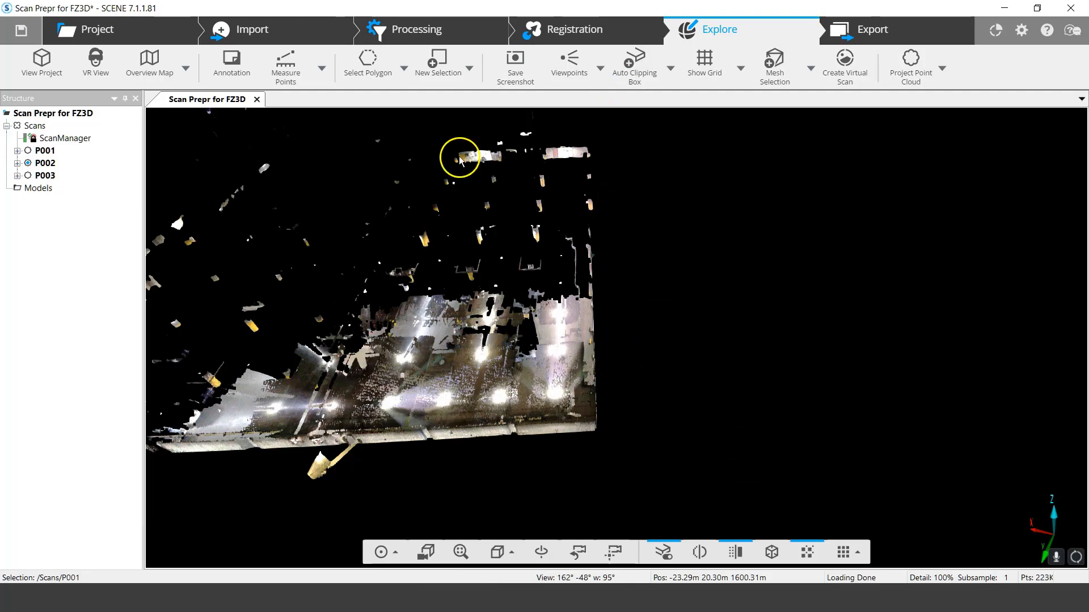
left_click_drag(574, 155, 865, 347)
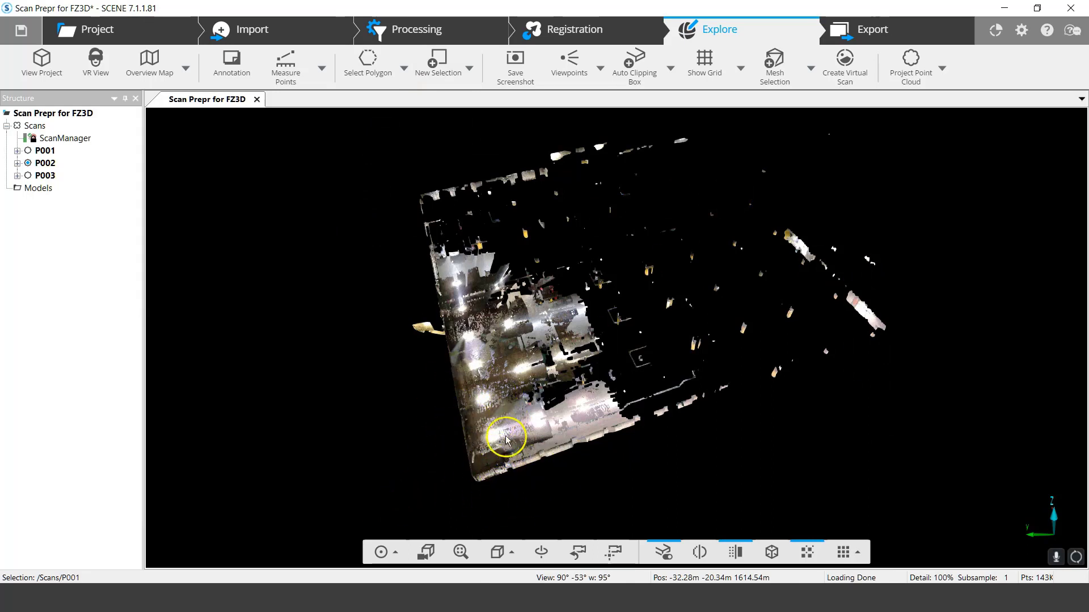
left_click_drag(480, 459, 480, 459)
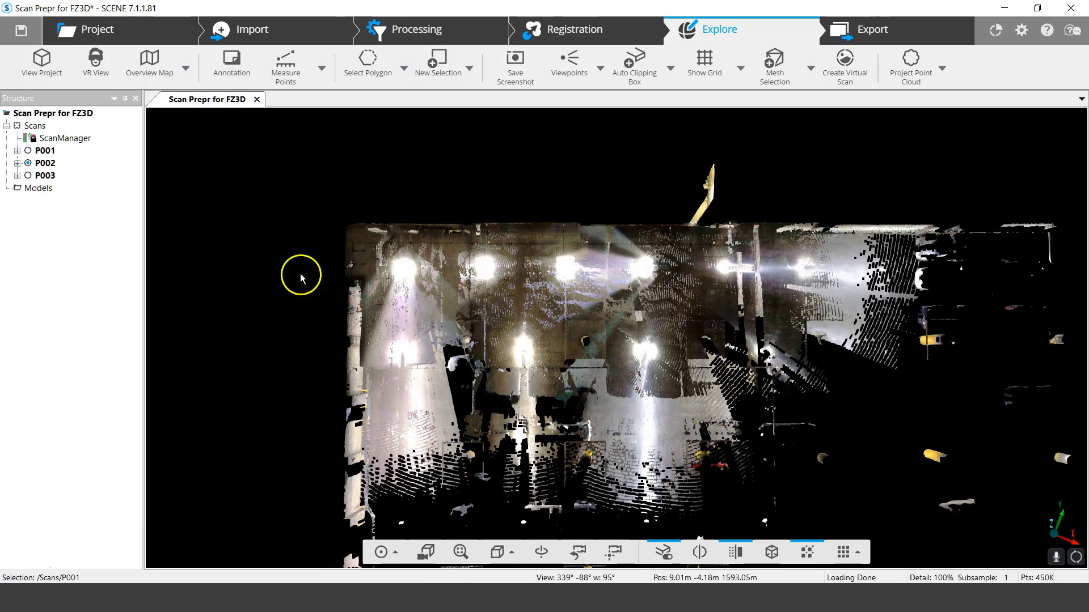
Select the densely scanned corner of the garage with a rectangular polygon selection in the overhead view
left_click(513, 553)
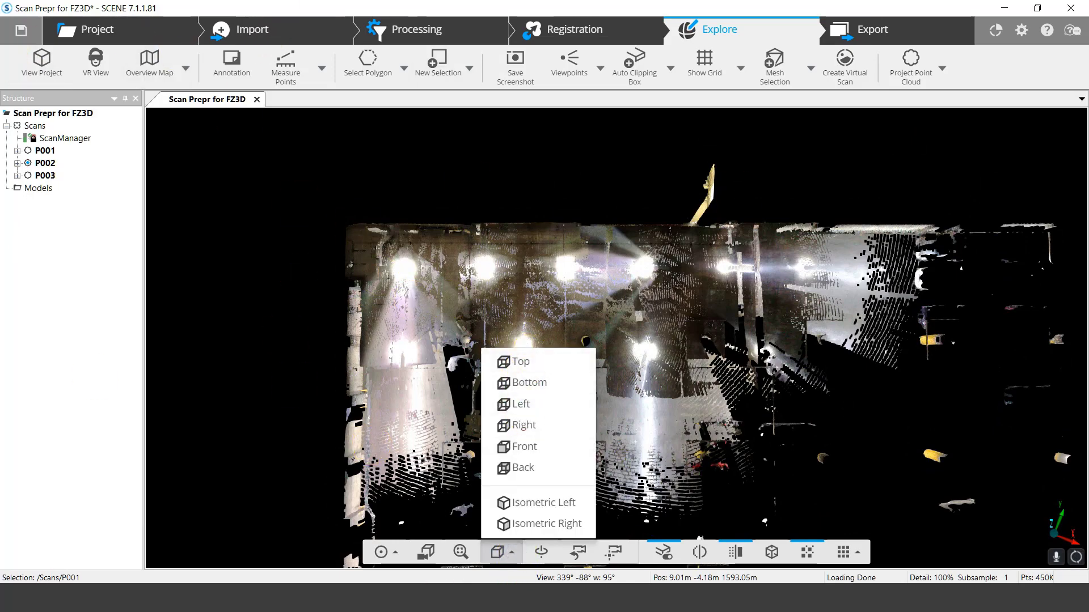
left_click(375, 73)
left_click(404, 68)
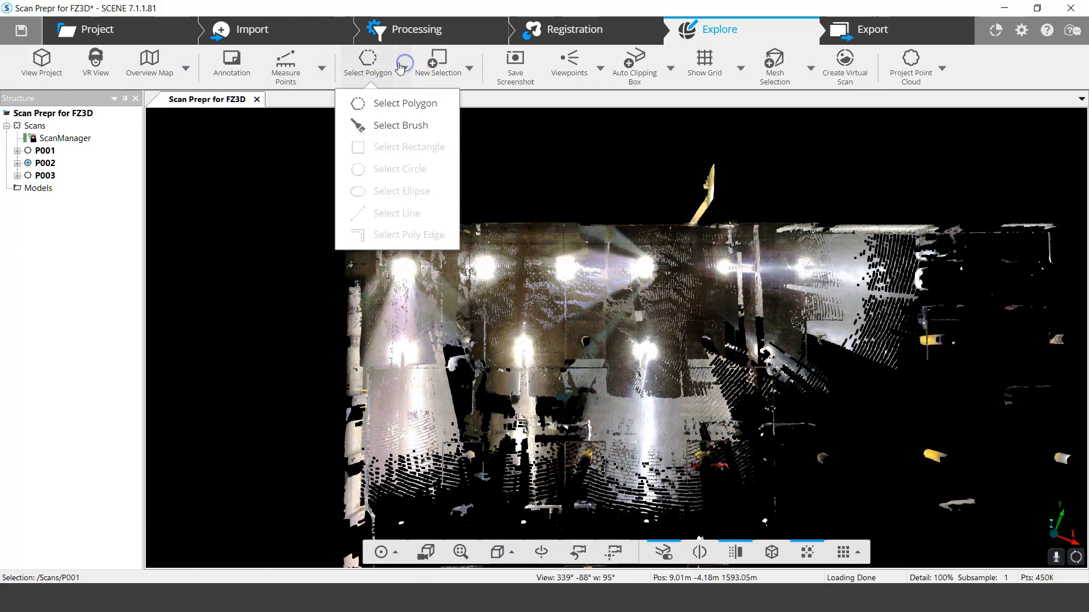
left_click(384, 104)
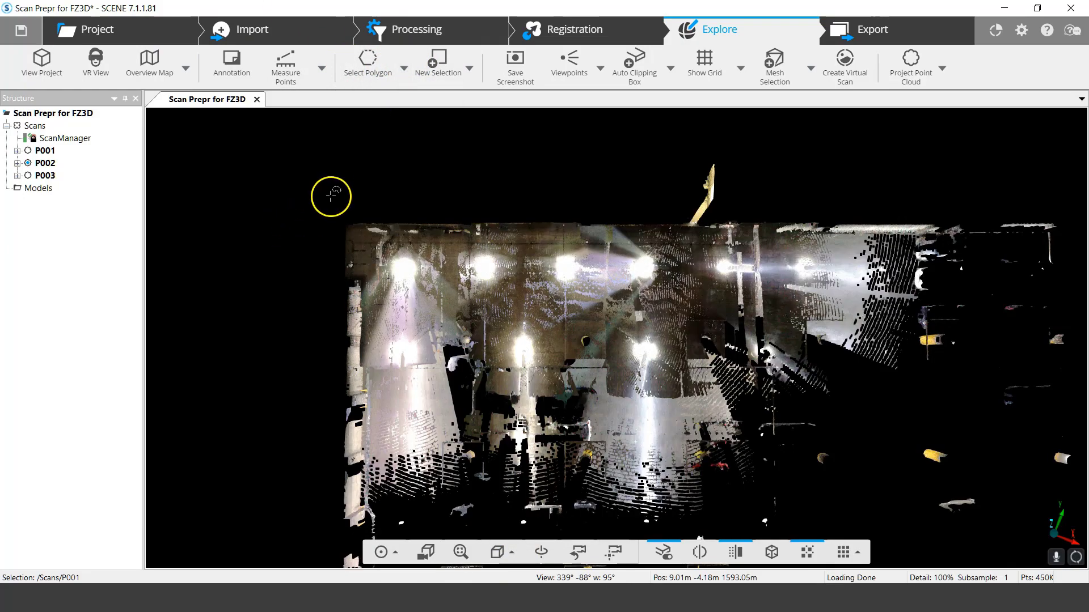
left_click(322, 215)
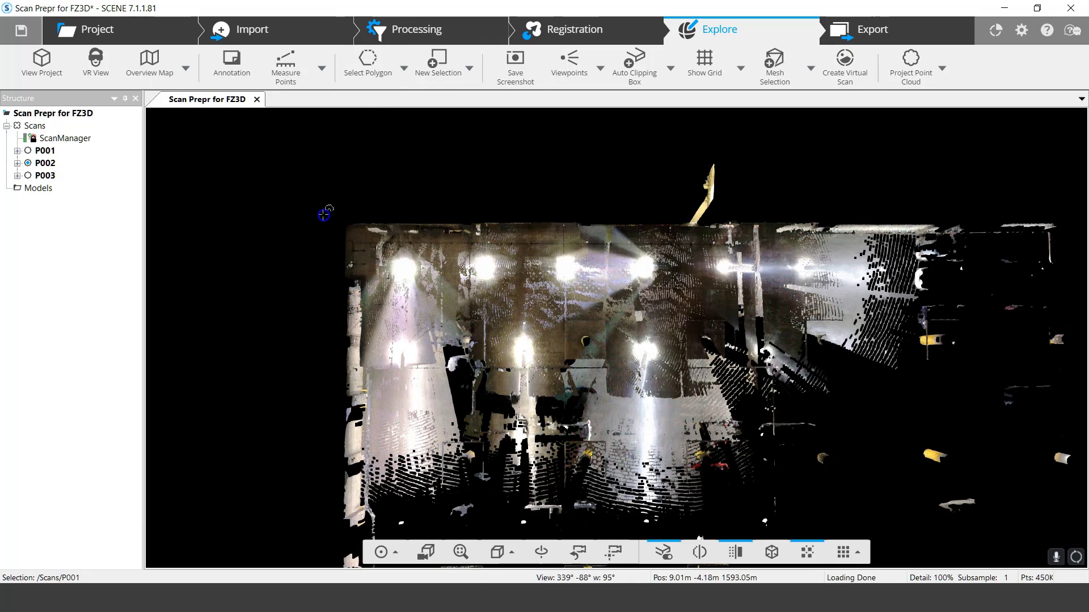
left_click(740, 215)
left_click(740, 419)
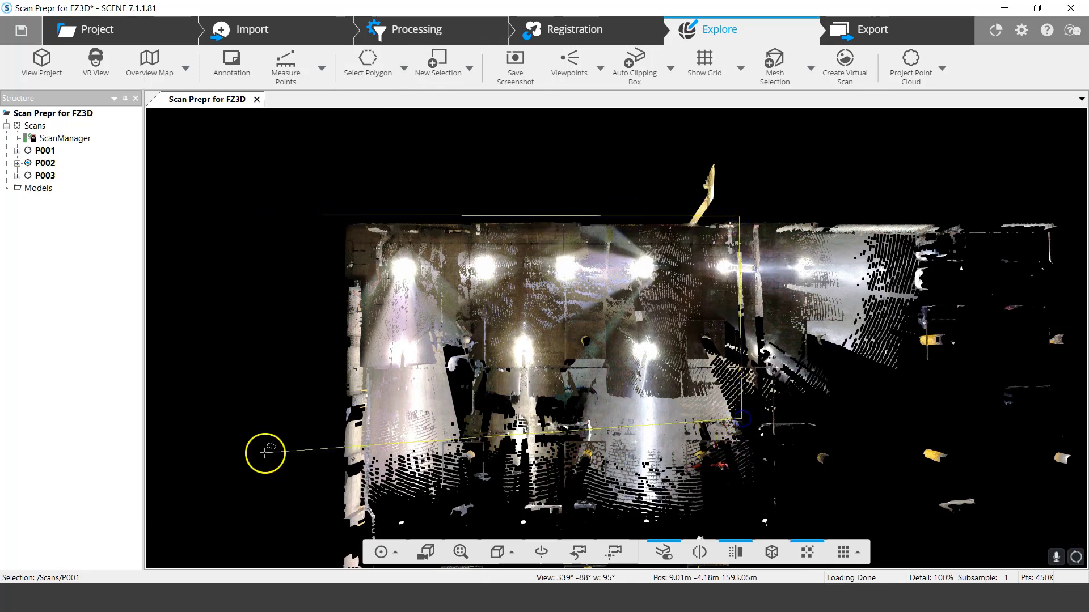
double_click(324, 419)
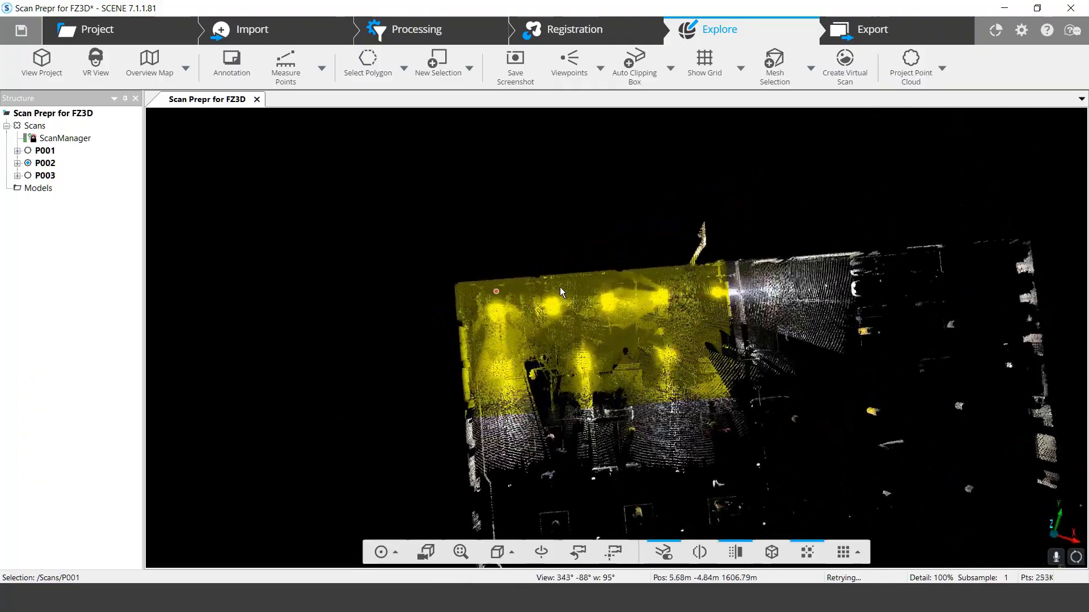
Invert the point selection so it covers everything outside the densely scanned garage corner
left_click(542, 281)
left_click(94, 113)
right_click(248, 177)
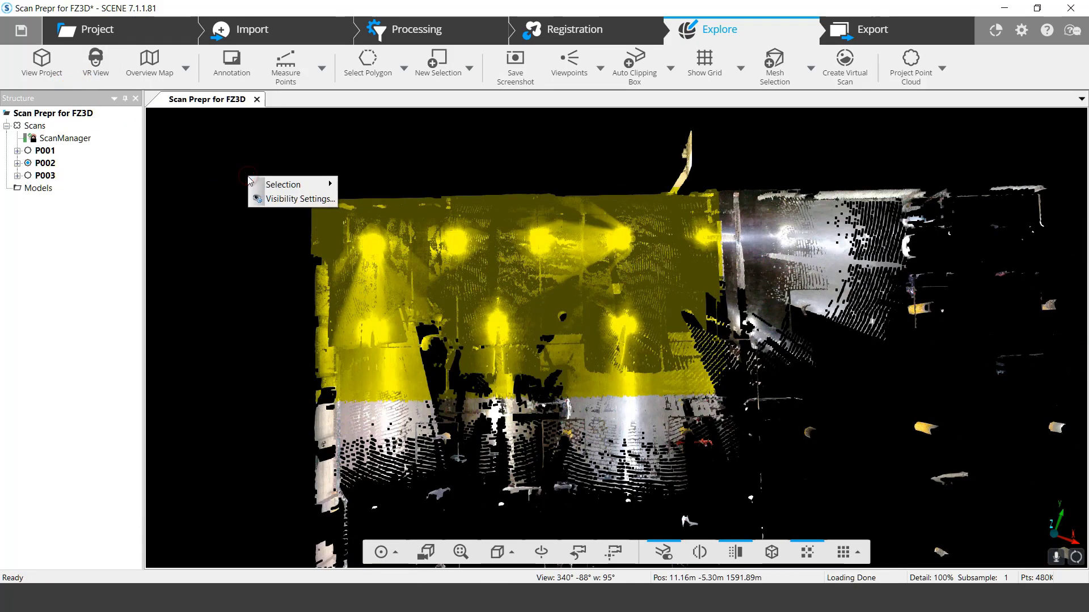
mouse_move(265, 182)
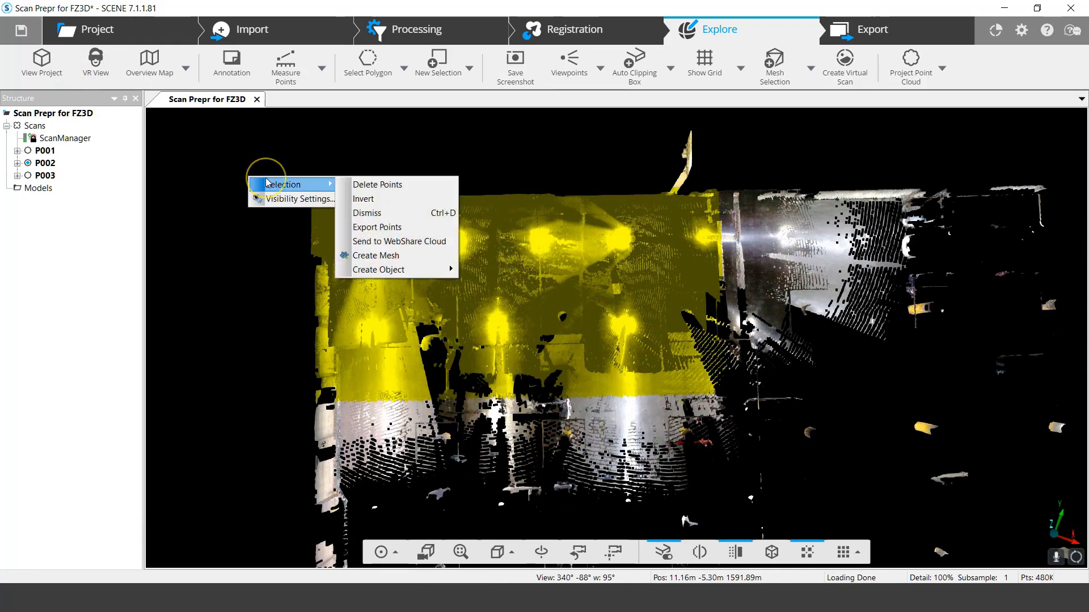
left_click(390, 205)
left_click(714, 392)
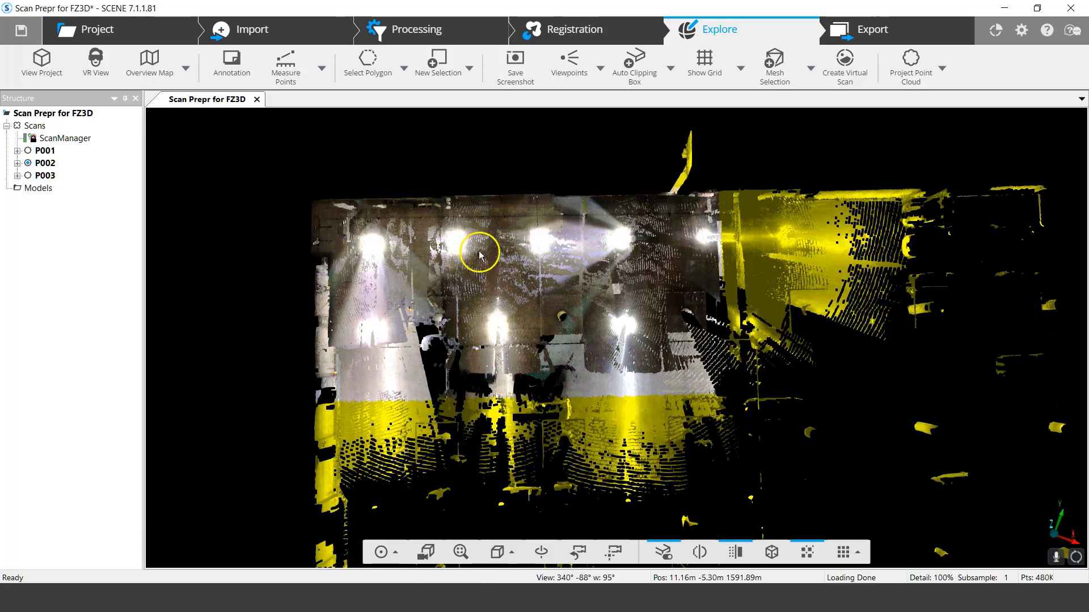
right_click(261, 159)
mouse_move(293, 167)
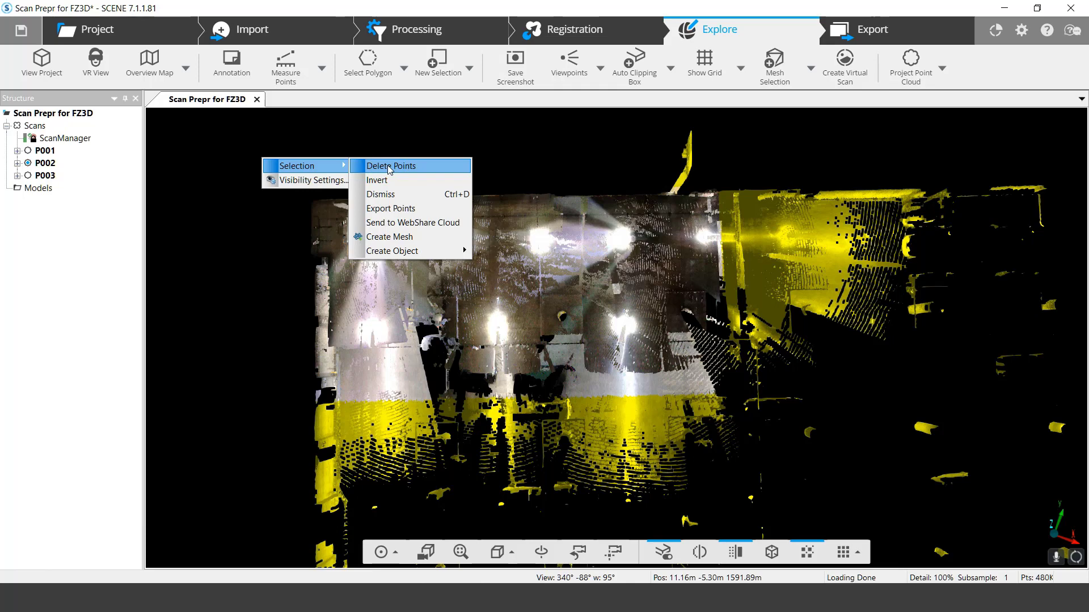
key("Escape")
key("Escape")
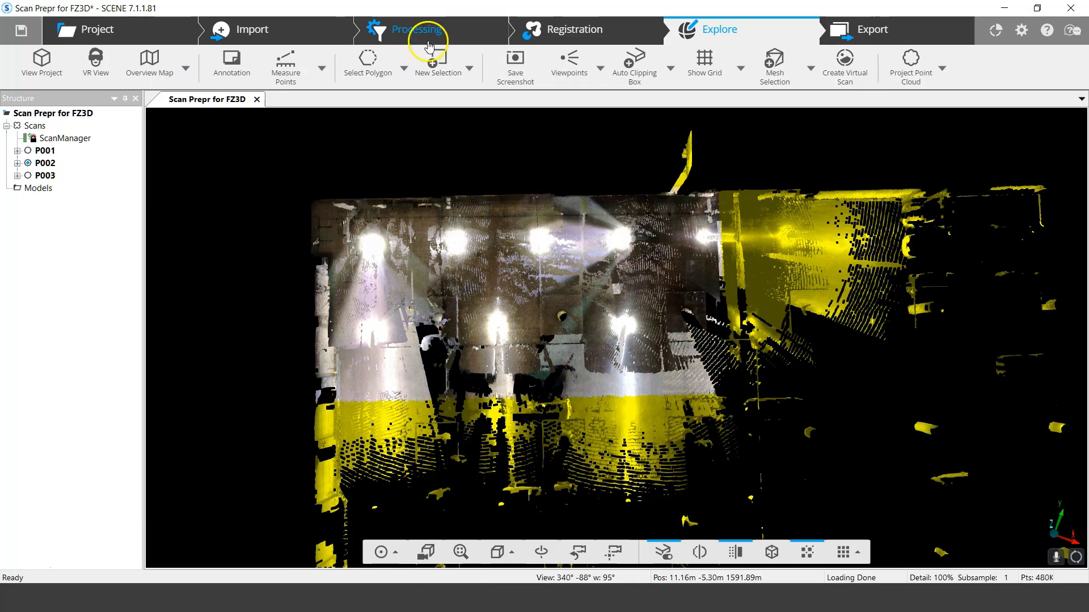
Set up scan processing for the whole Scans cluster and proceed to the processing configuration
left_click(418, 27)
left_click(37, 56)
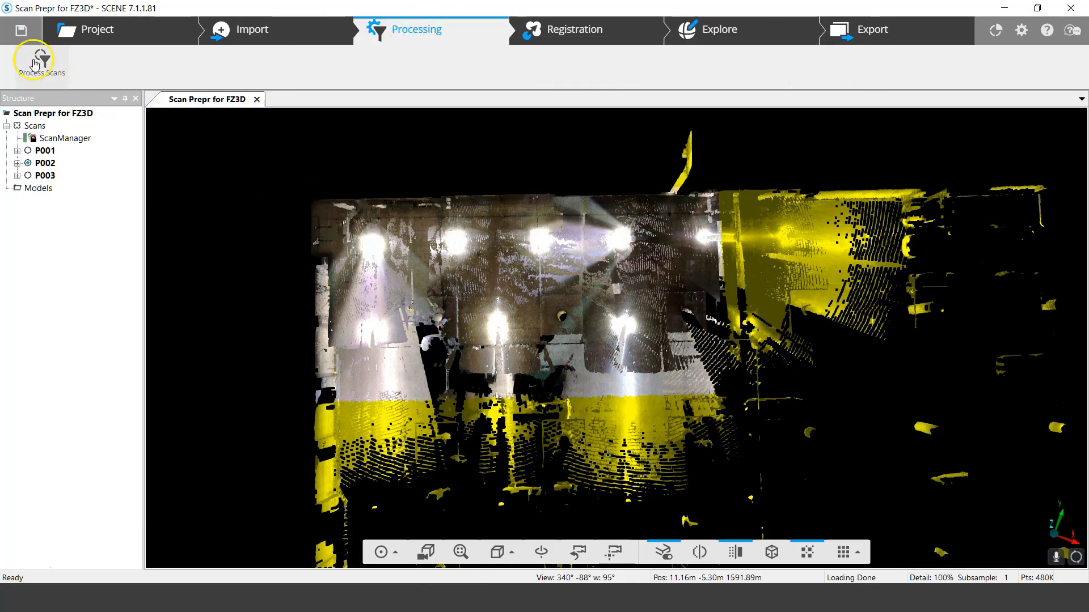
left_click(423, 219)
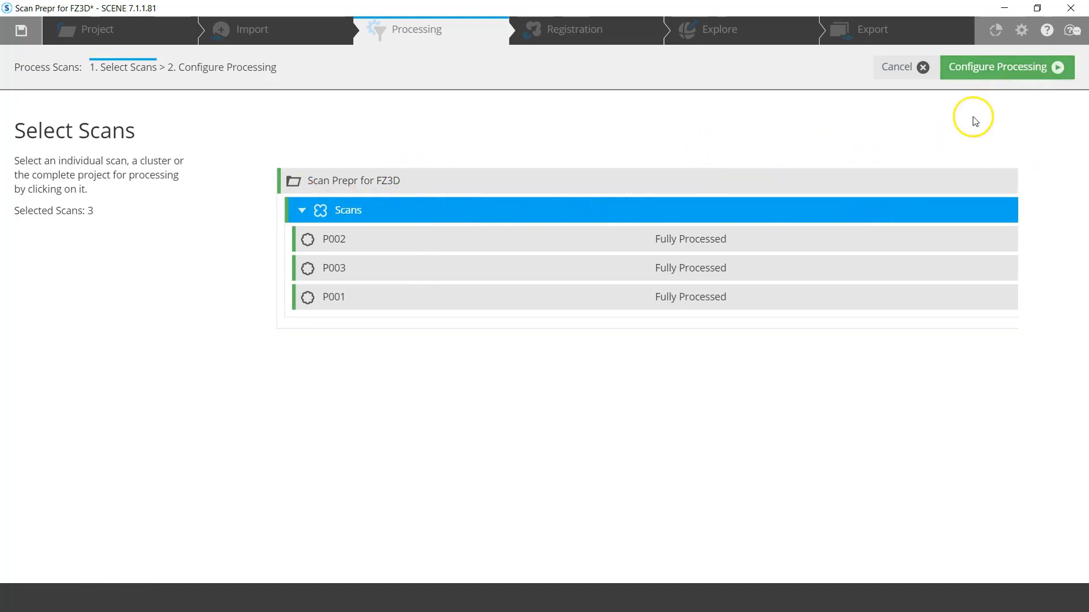
left_click(1008, 68)
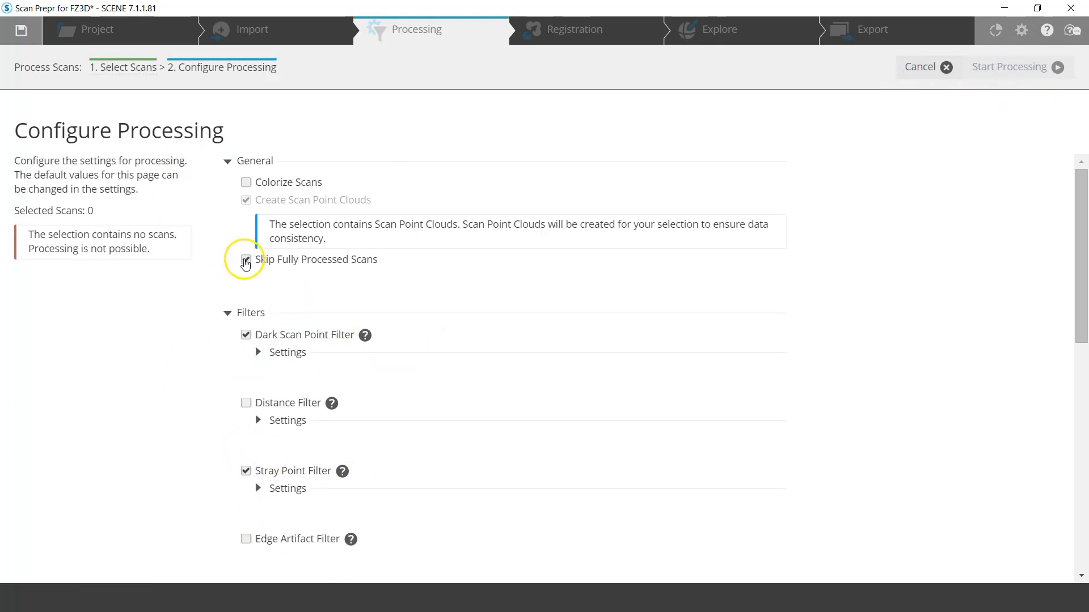
Turn off Skip Fully Processed Scans, the Dark Scan Point and Stray Point filters, Find Spheres and automatic registration
left_click(245, 260)
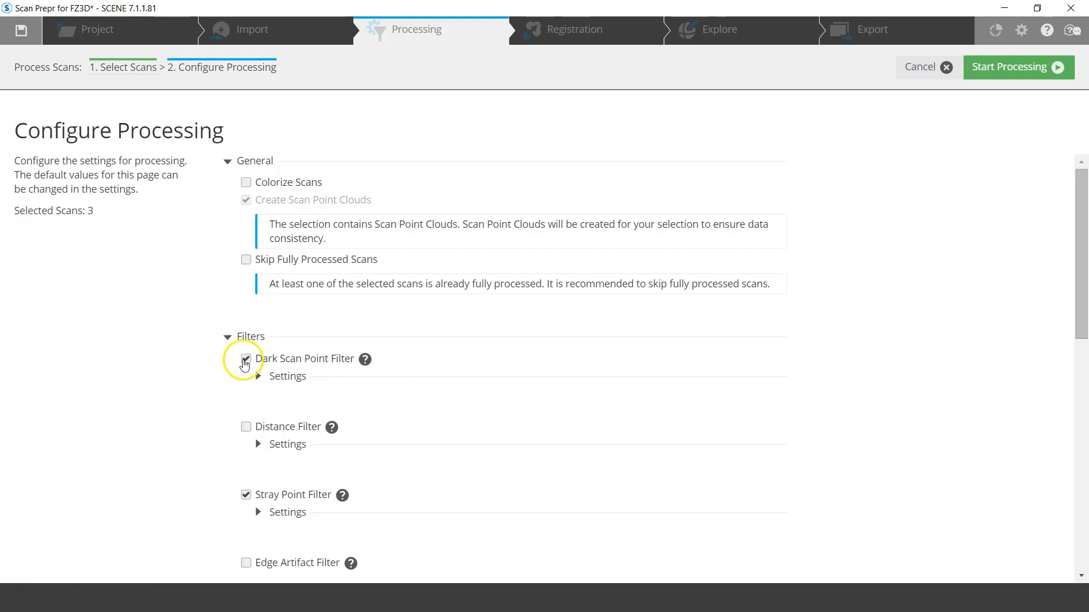
left_click(245, 495)
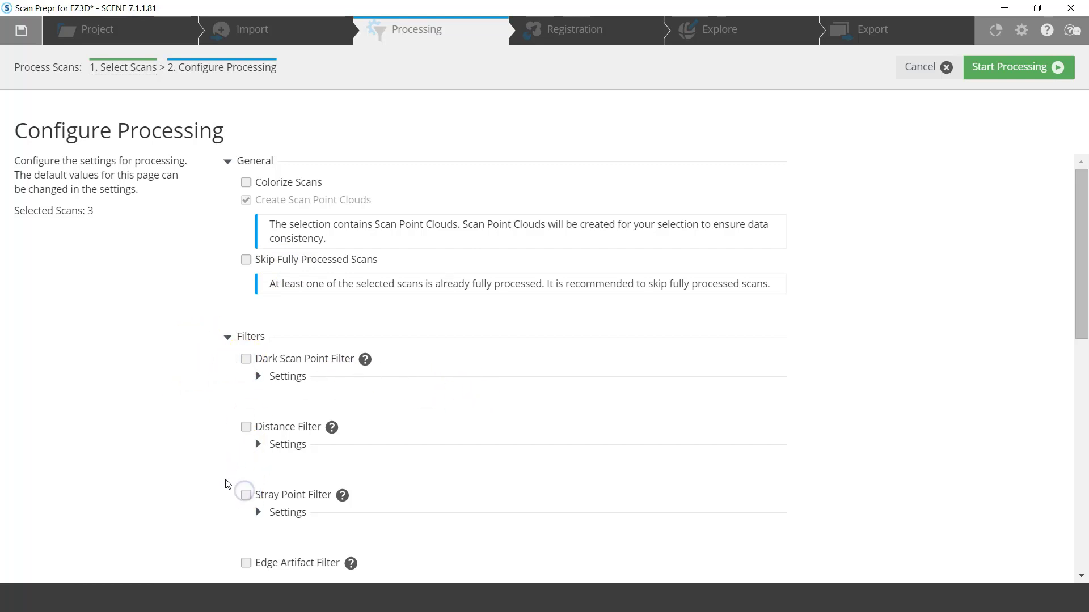
scroll(228, 484, "down", 3)
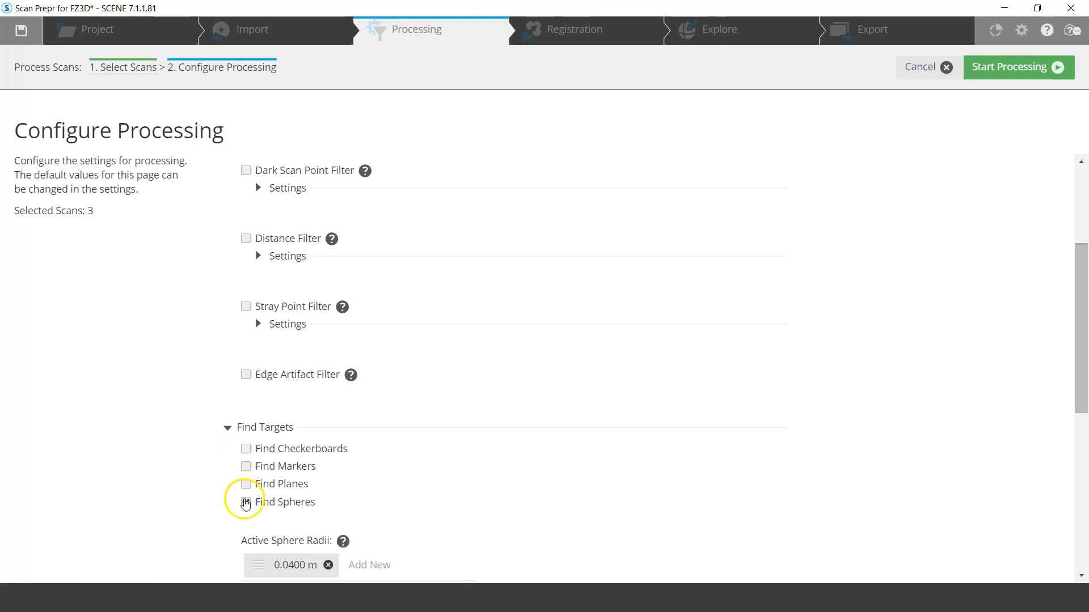
scroll(458, 462, "down", 6)
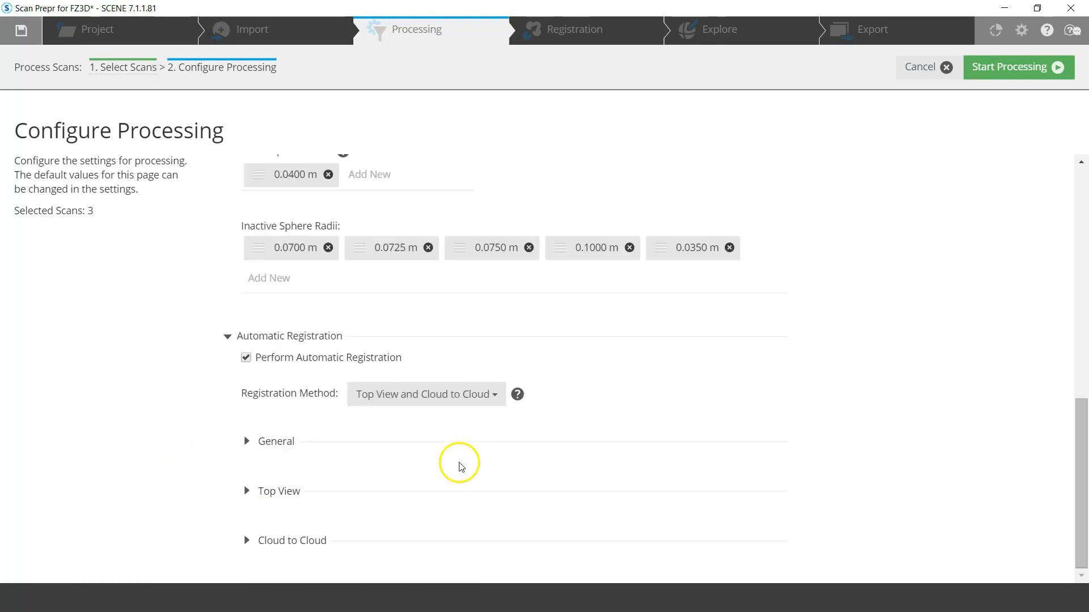
left_click(245, 357)
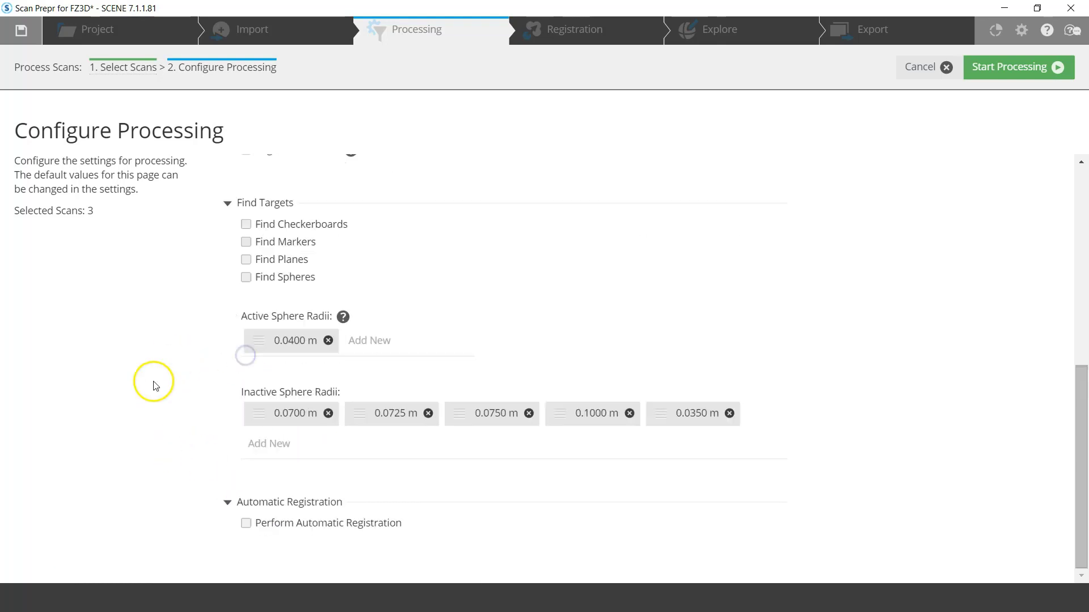
Enable the Distance Filter with an edited maximum distance and process the selected scans
scroll(220, 229, "up", 3)
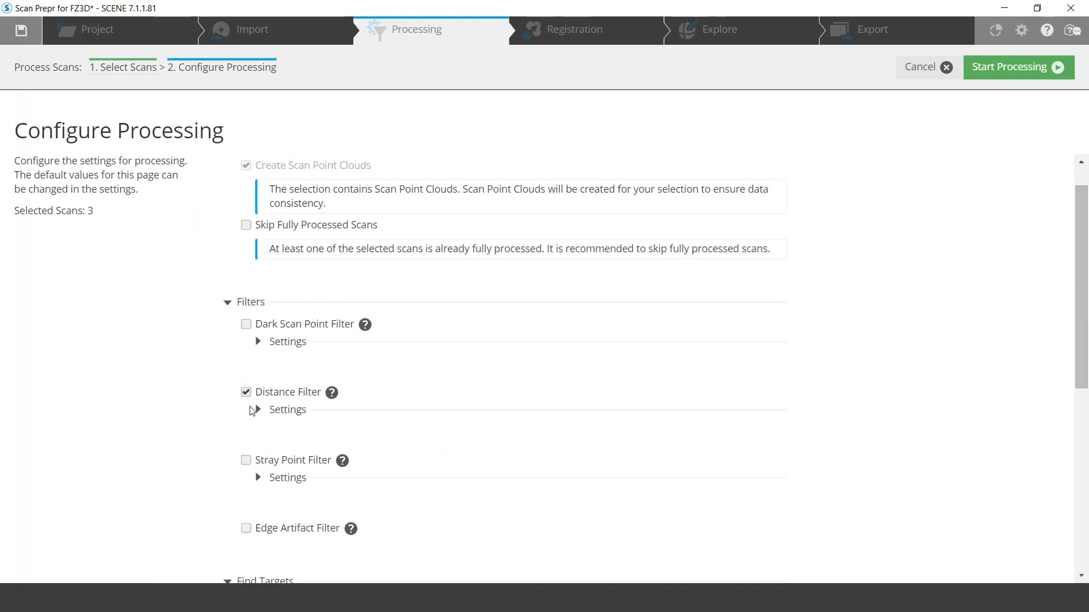
left_click(259, 410)
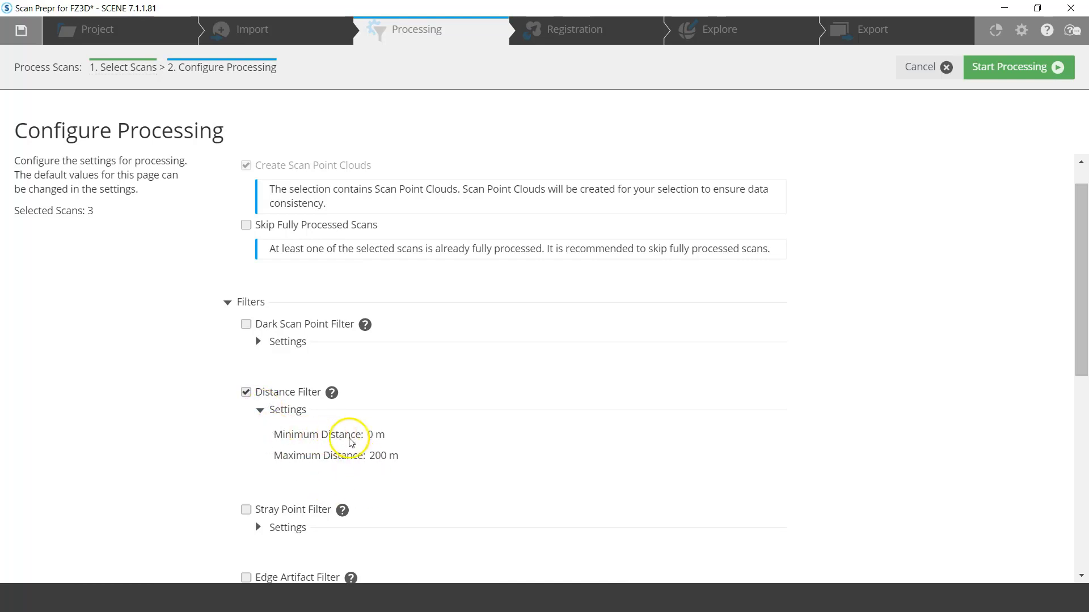
left_click(393, 458)
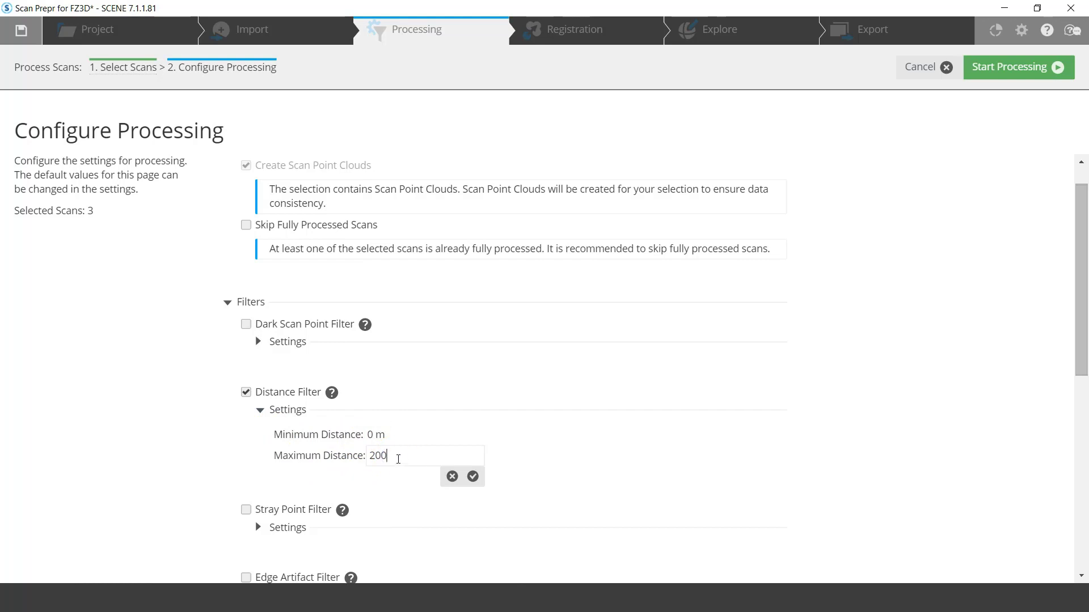
left_click(211, 465)
left_click(475, 477)
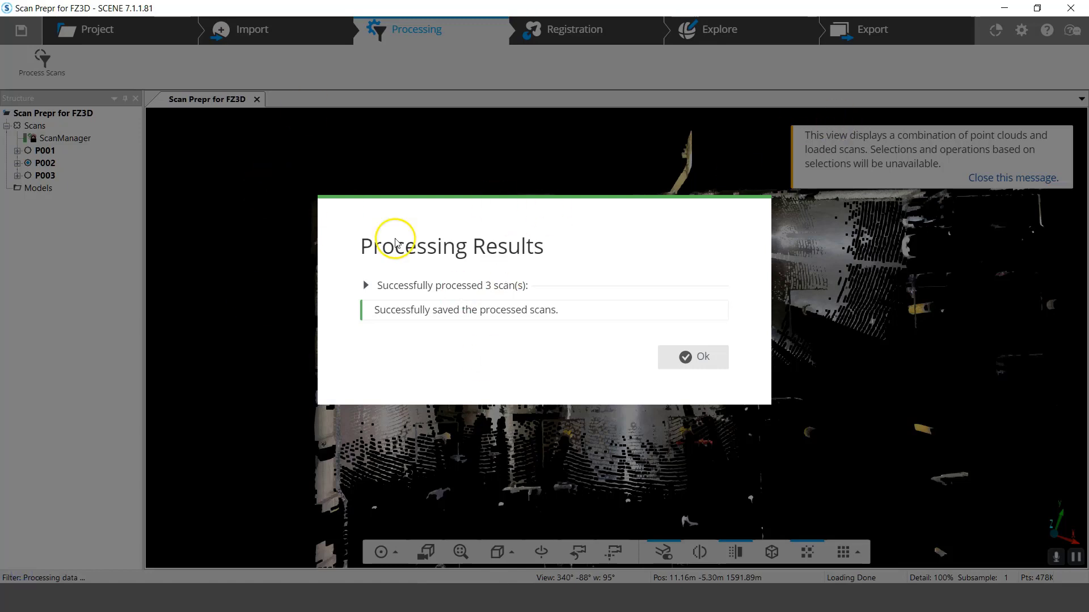
left_click(695, 359)
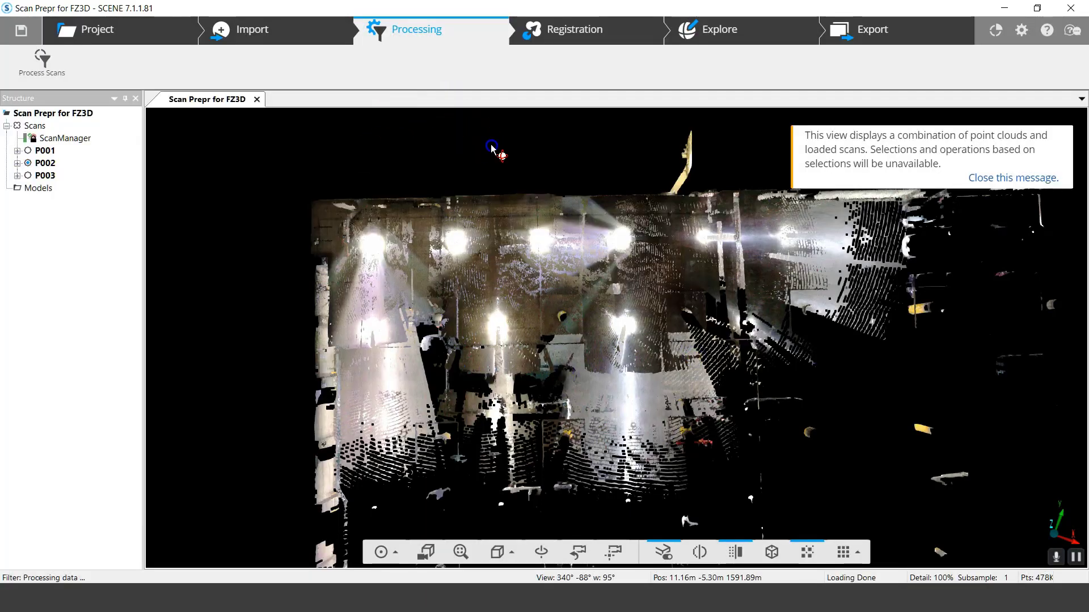
Reopen the project's 3D view in Explore and inspect the filtered garage point cloud from several angles
left_click(257, 99)
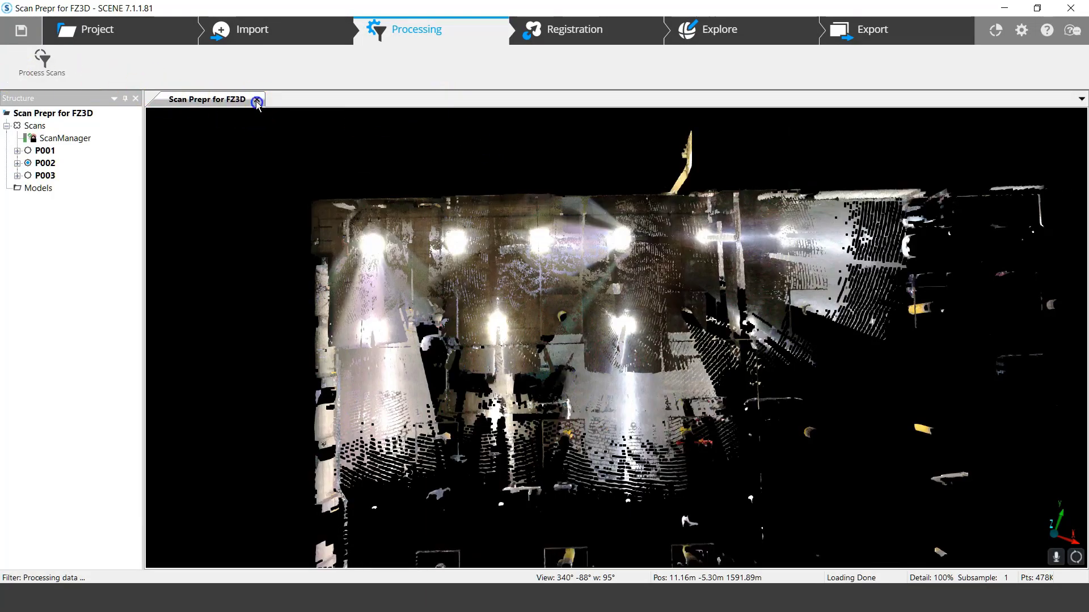
left_click(733, 38)
left_click(42, 60)
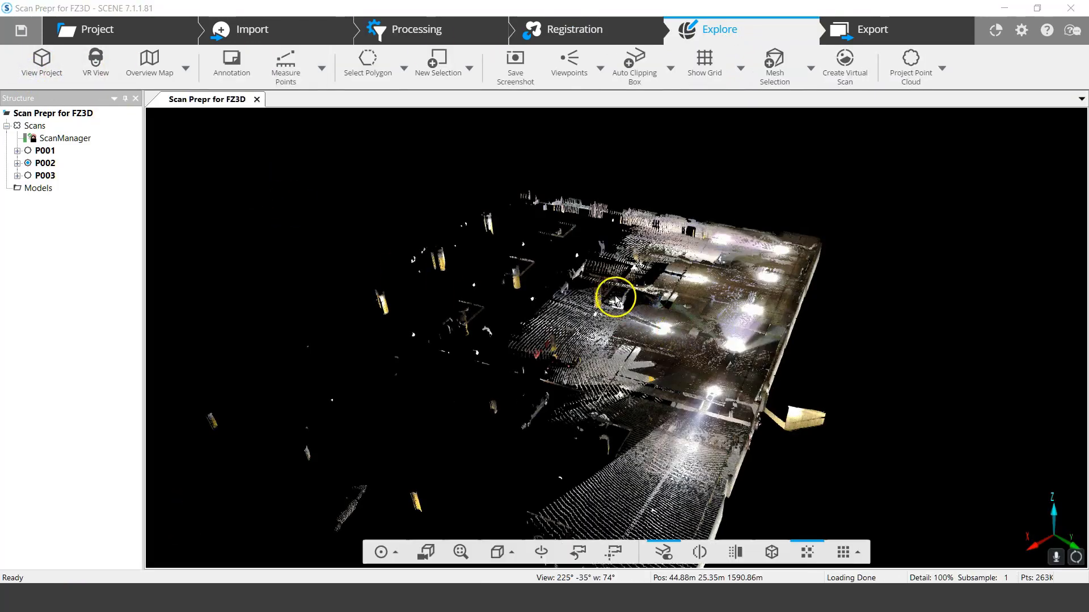
left_click_drag(434, 287, 835, 256)
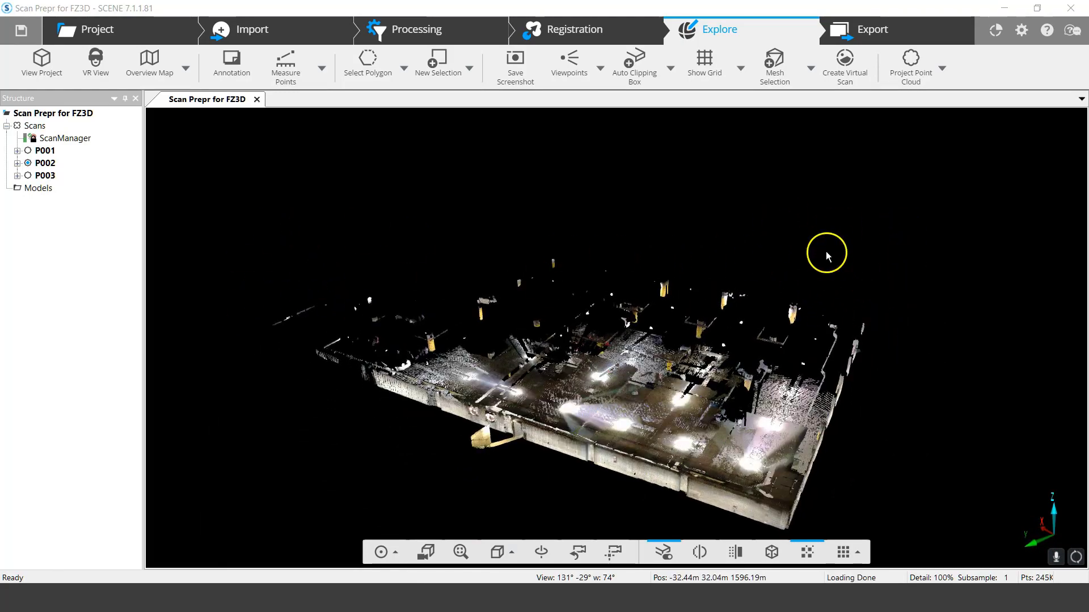
left_click_drag(785, 324, 703, 437)
scroll(702, 434, "up", 5)
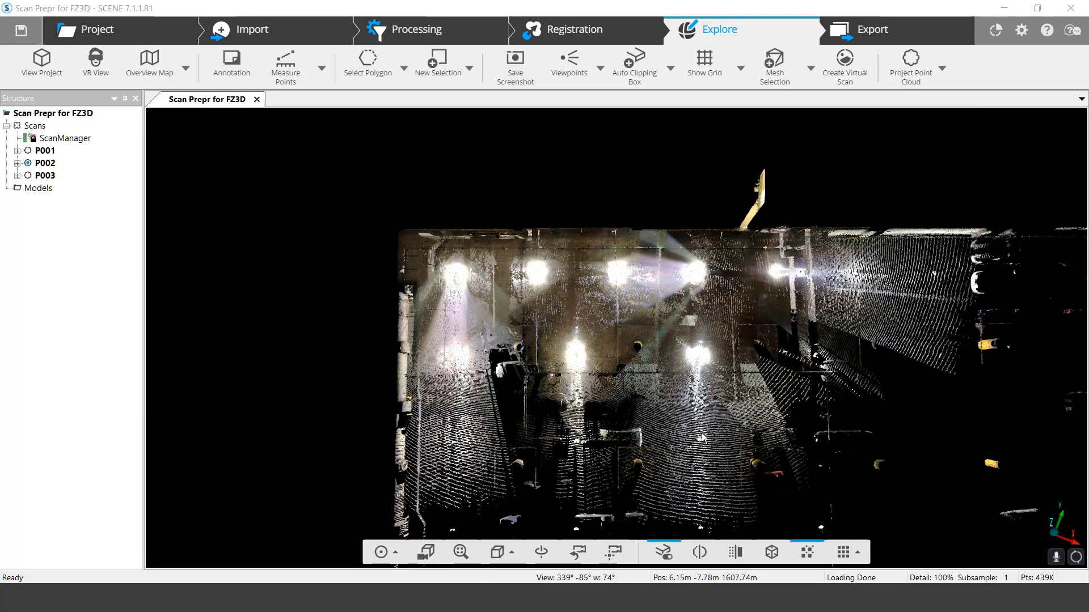
Create an Auto Clipping Box in the densely scanned garage corner and move its floating controls clear of the scan
left_click(670, 68)
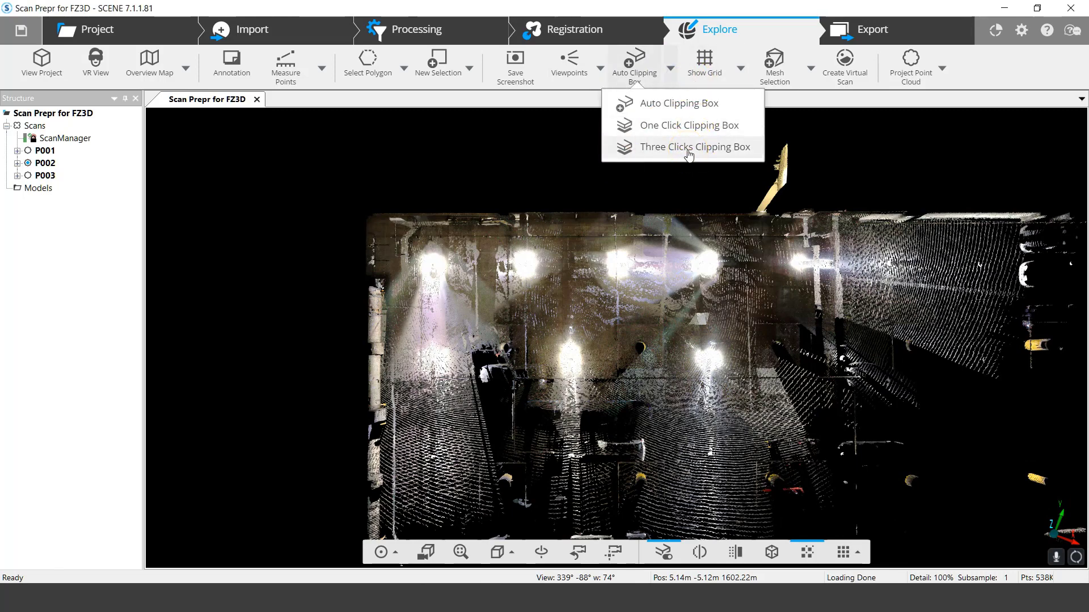
left_click(678, 105)
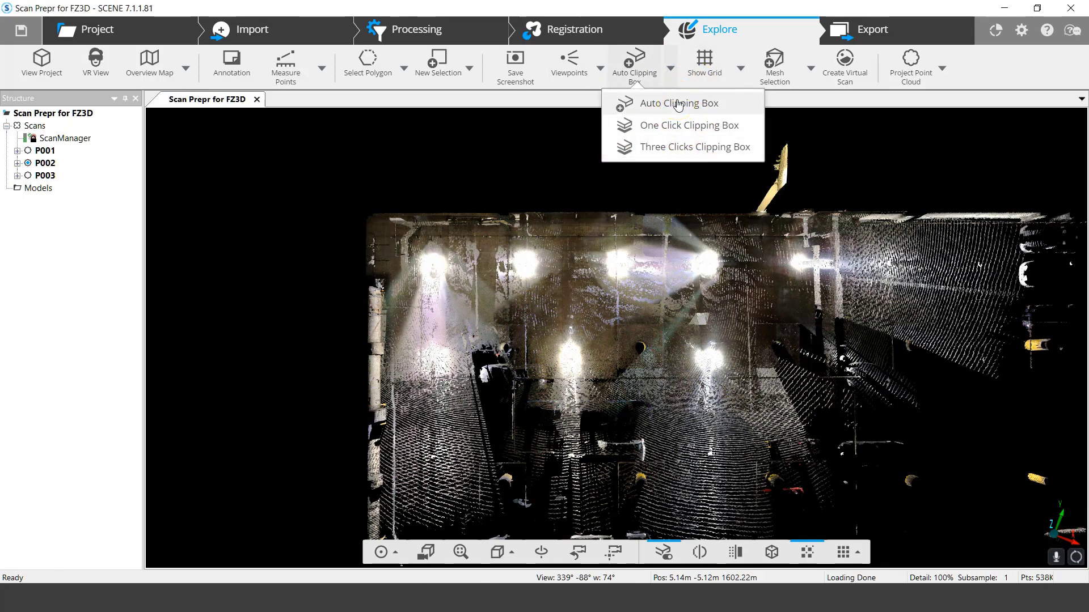
left_click(683, 107)
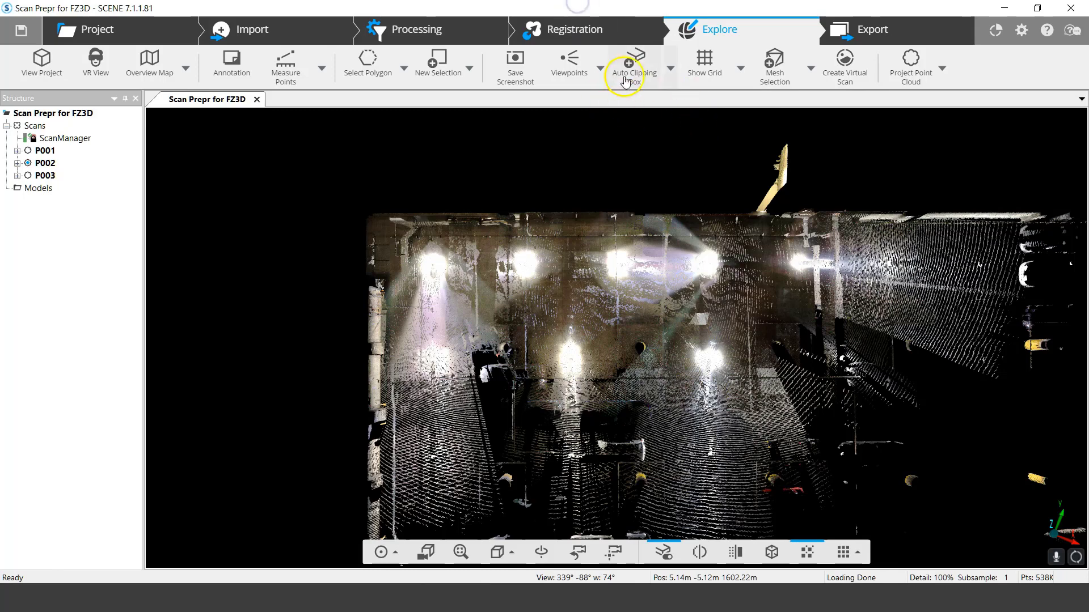
left_click(670, 70)
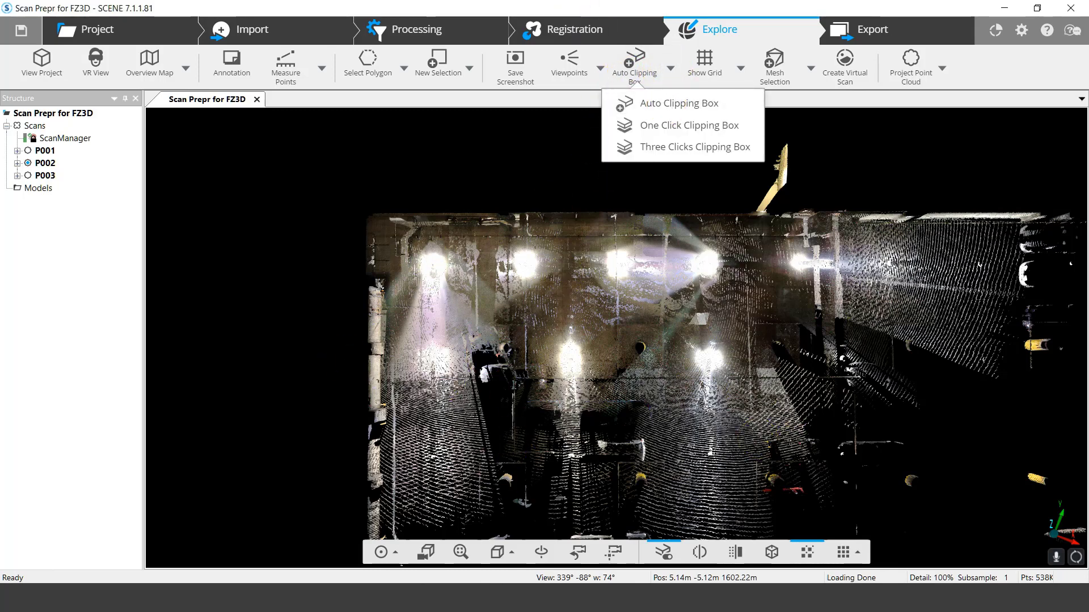
left_click(732, 399)
scroll(620, 402, "down", 8)
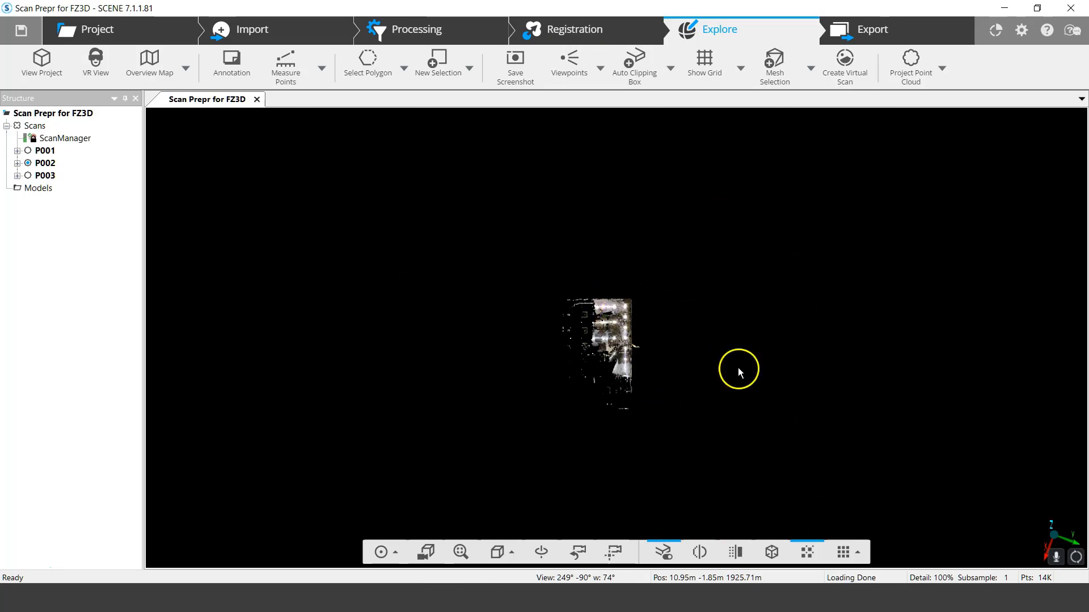
scroll(617, 319, "up", 5)
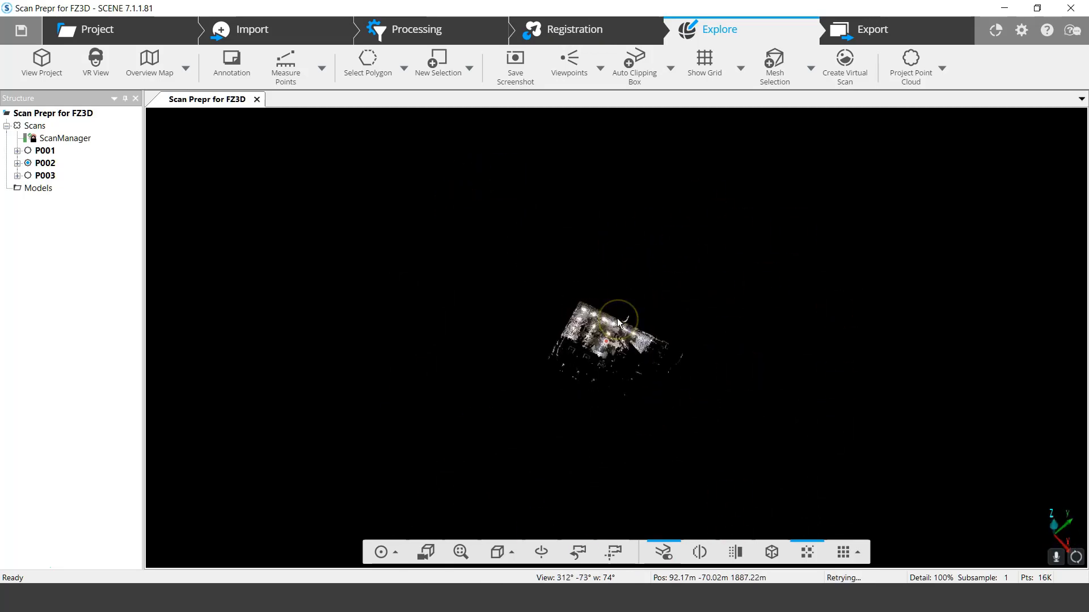
scroll(617, 319, "up", 8)
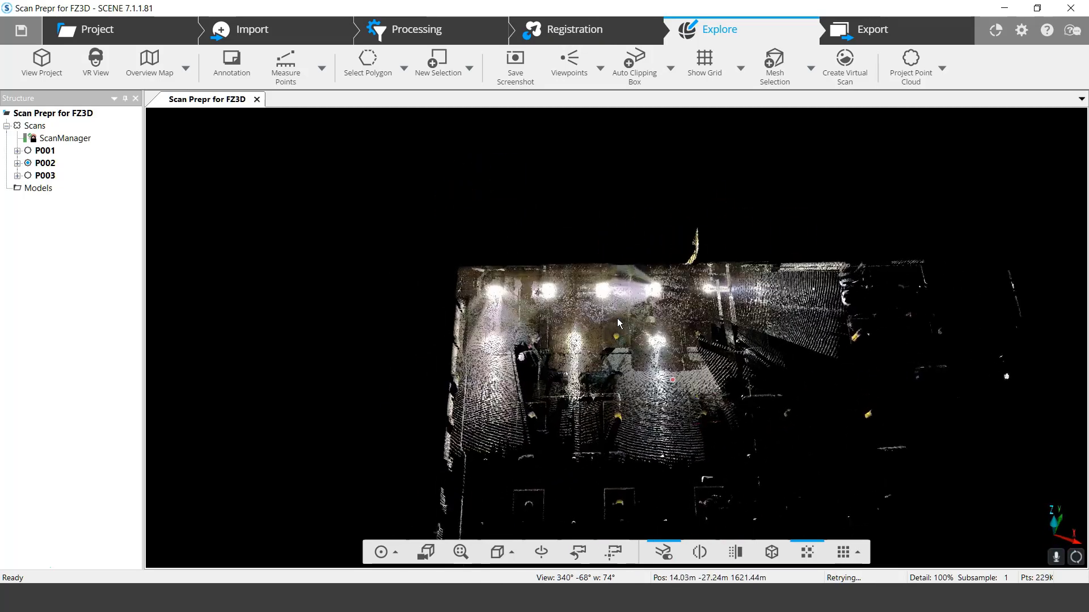
scroll(617, 318, "up", 2)
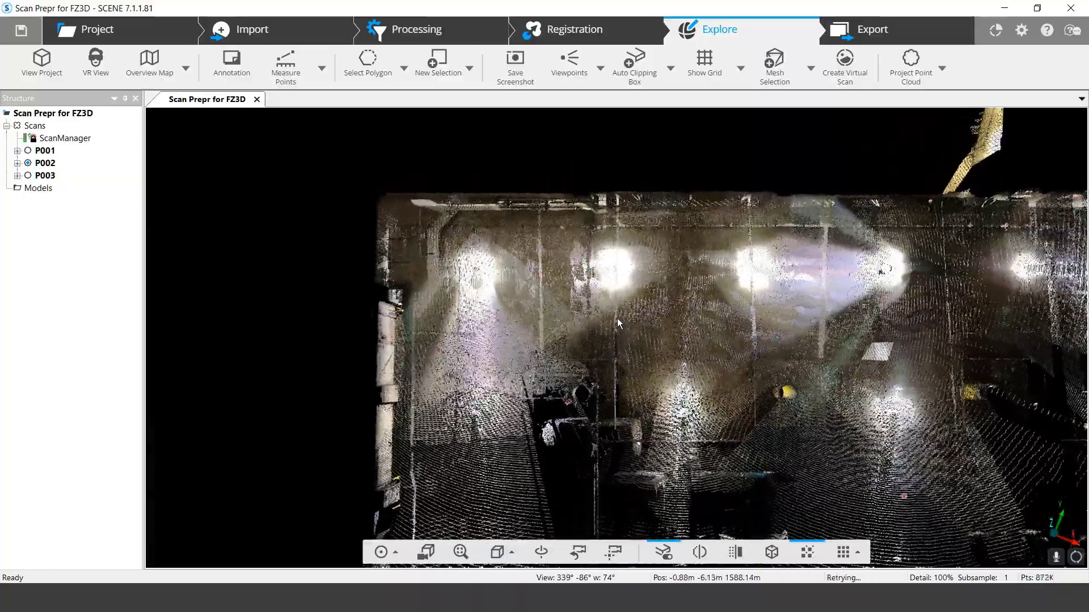
left_click(634, 59)
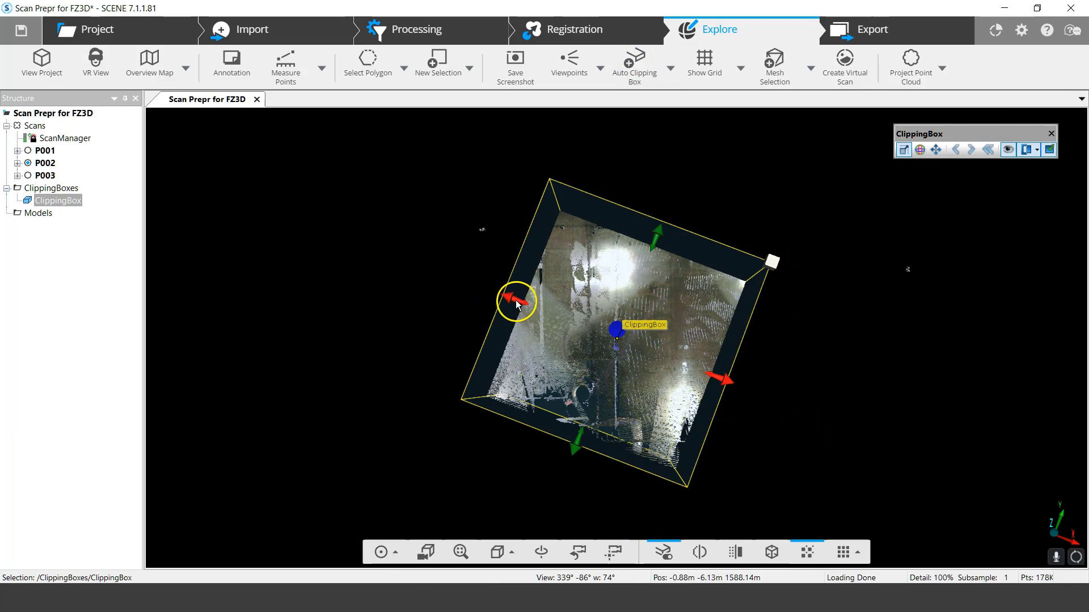
left_click_drag(990, 134, 930, 140)
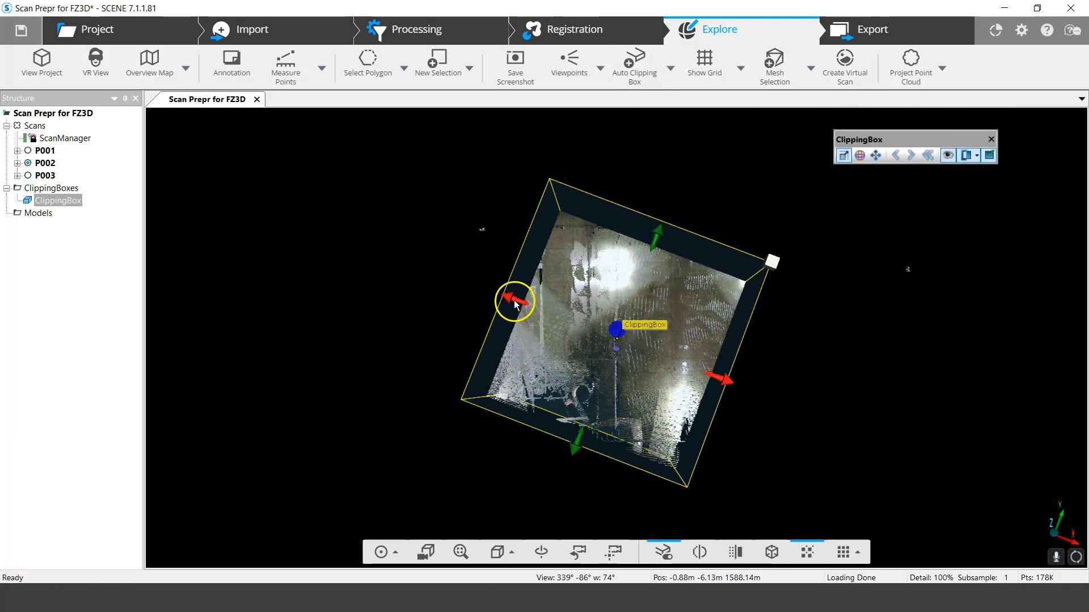
Extend three sides of the clipping box over the corner and rotate it about 21.71° to align with the garage walls
left_click_drag(516, 304, 347, 261)
left_click_drag(735, 384, 839, 423)
left_click_drag(638, 210, 652, 137)
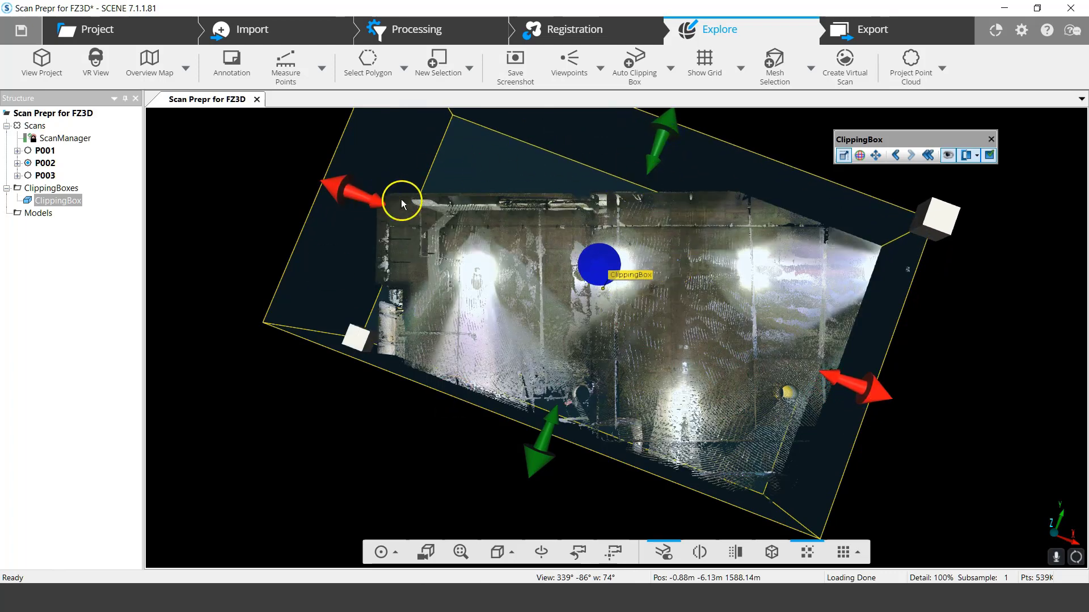
left_click(860, 155)
left_click_drag(343, 424, 429, 492)
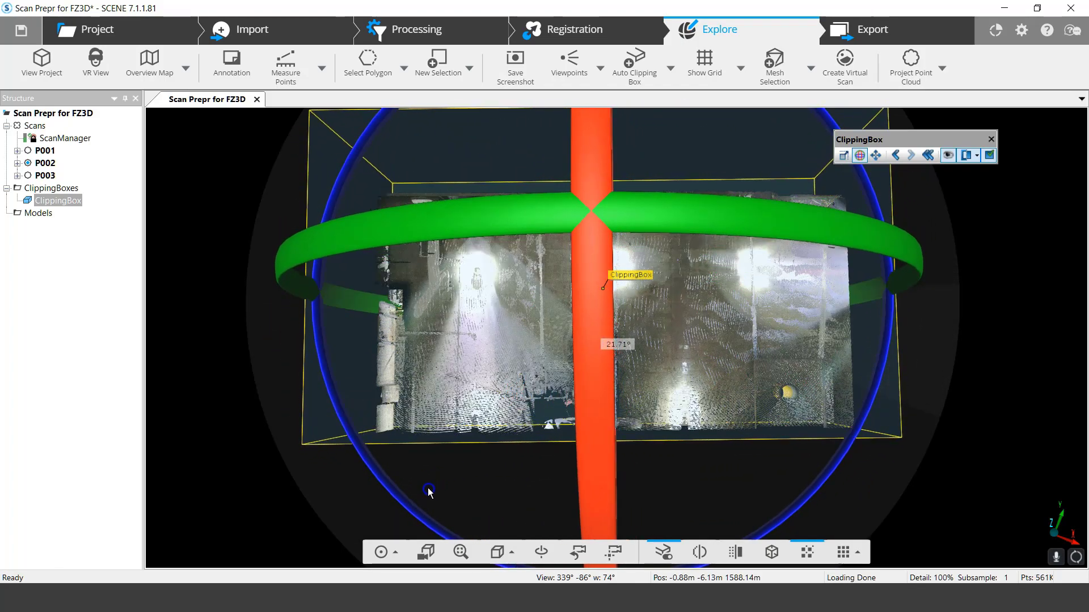
left_click(924, 414)
Lower the top of the clipping box by about 4.91 m to cut away the garage ceiling
left_click_drag(668, 345, 610, 354)
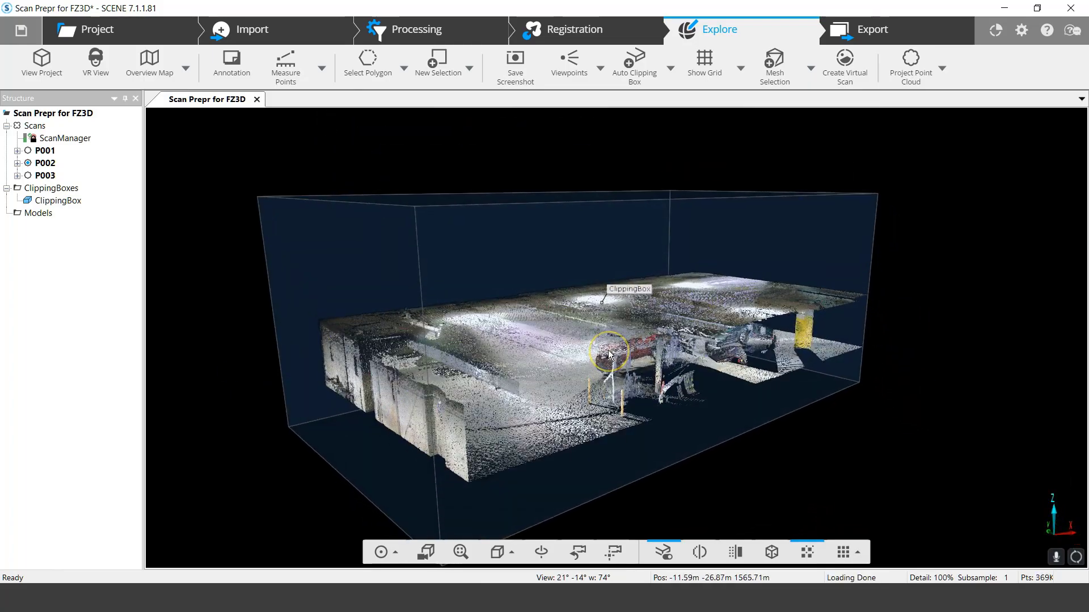
right_click_drag(608, 354, 630, 335)
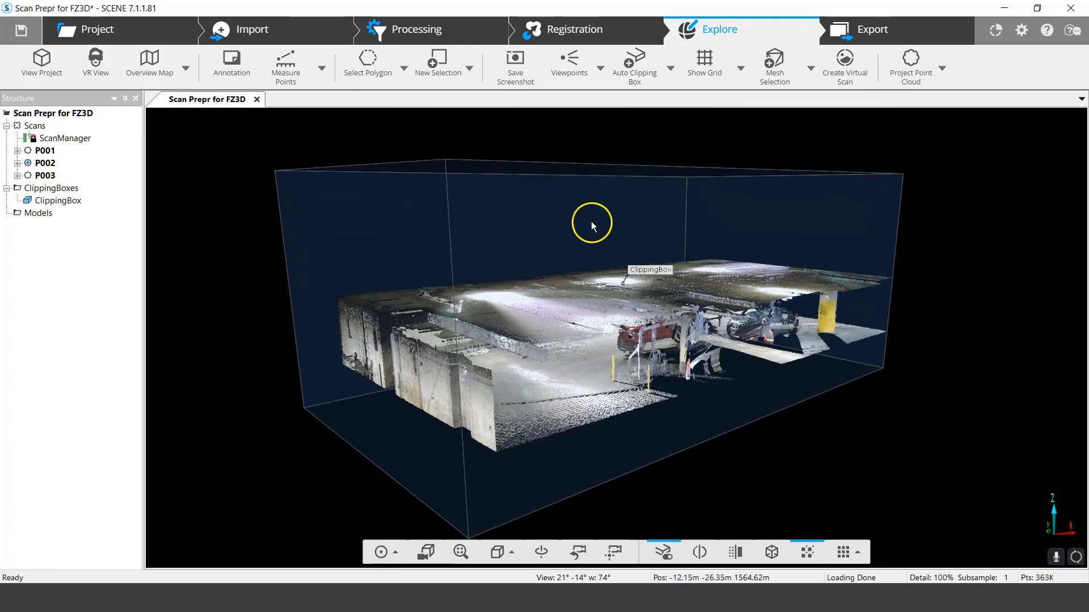
left_click(603, 277)
left_click_drag(627, 149, 637, 253)
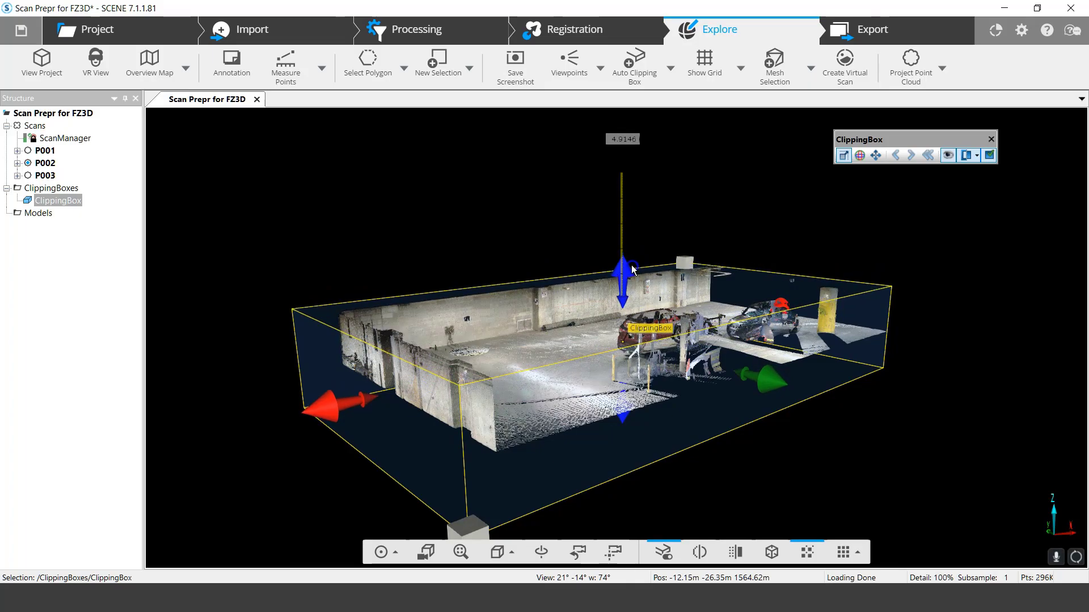
Extend the clipping box along the back wall to include the garage area beyond the parked cars, and deselect it
left_click_drag(730, 395, 482, 426)
scroll(731, 394, "up", 2)
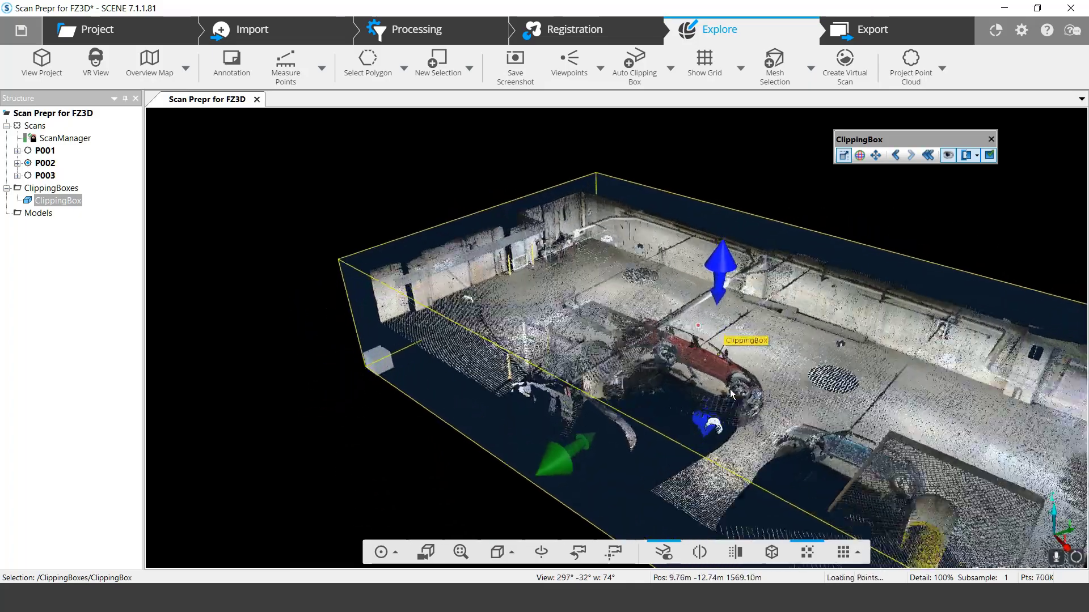
scroll(731, 395, "up", 1)
left_click_drag(749, 310, 747, 317)
left_click_drag(592, 404, 1074, 340)
middle_click_drag(776, 427, 614, 426)
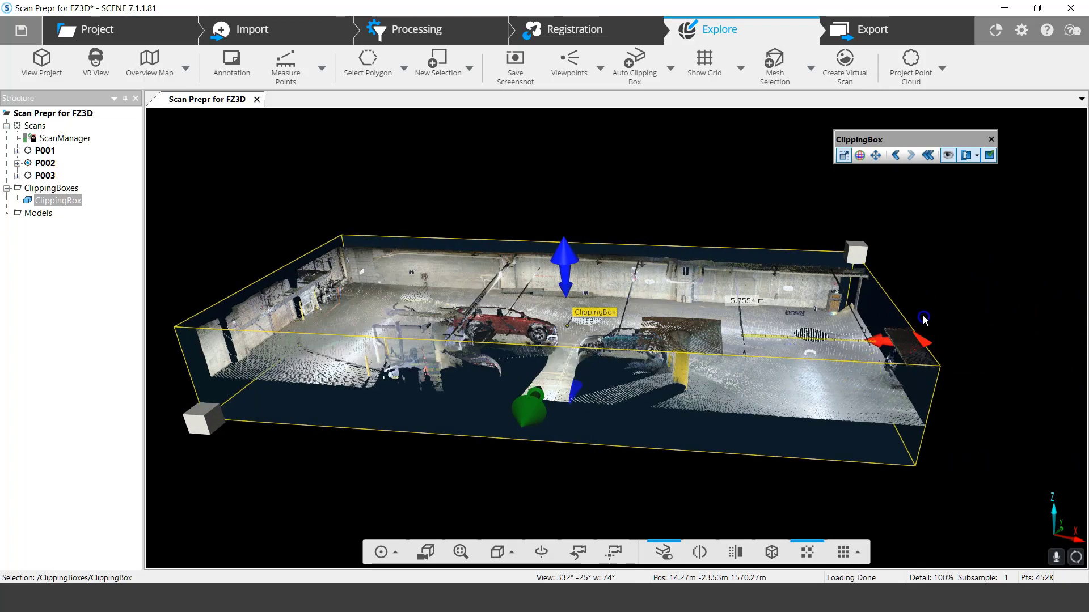
left_click_drag(917, 336, 967, 331)
left_click_drag(726, 195, 752, 211)
left_click(752, 210)
left_click_drag(536, 366, 754, 265)
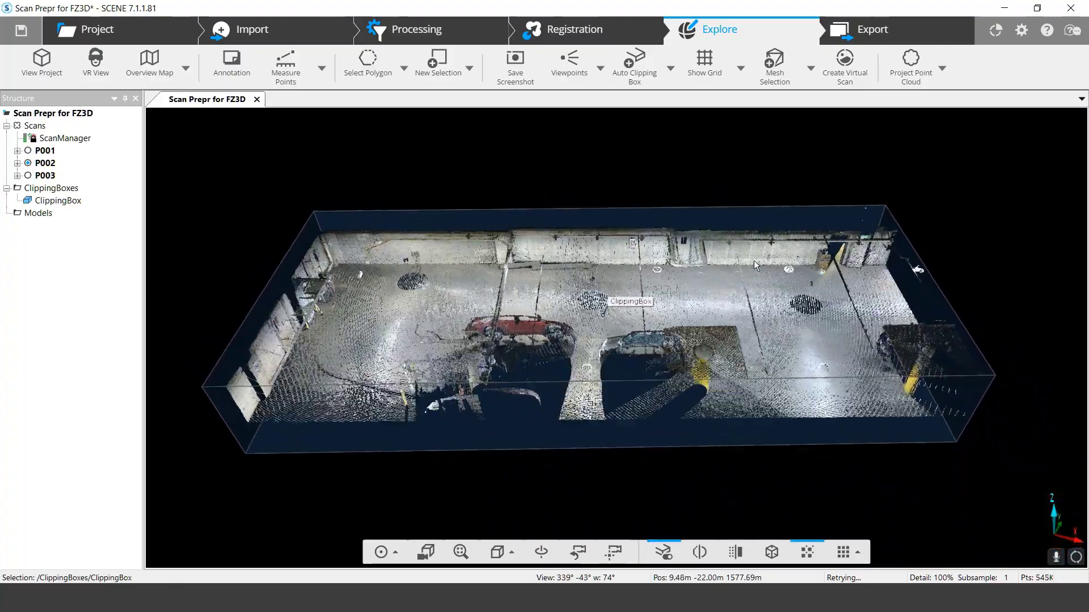
key("ctrl+a")
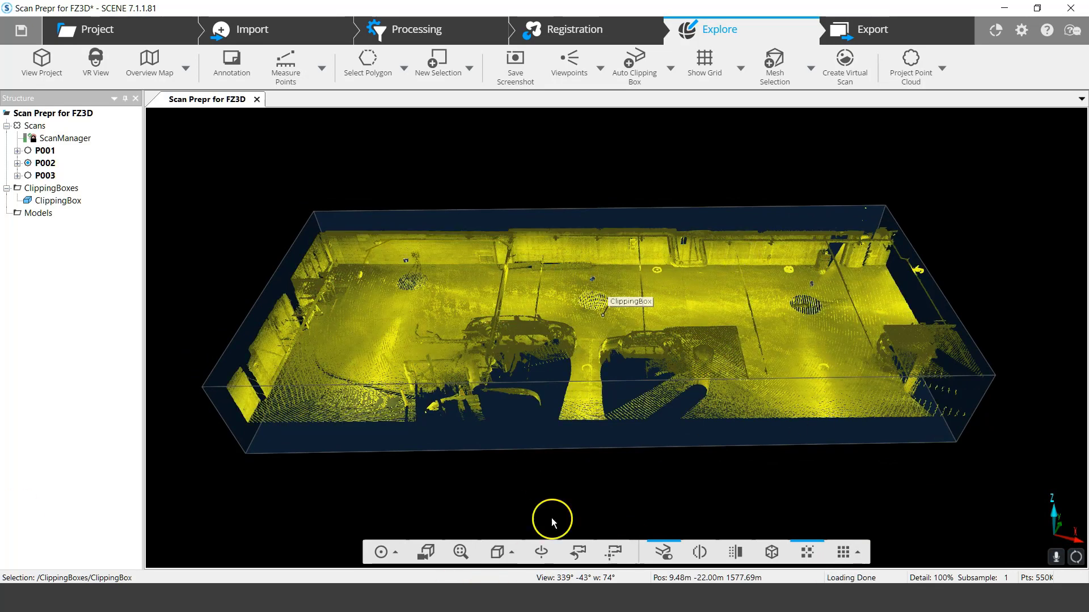
right_click(523, 163)
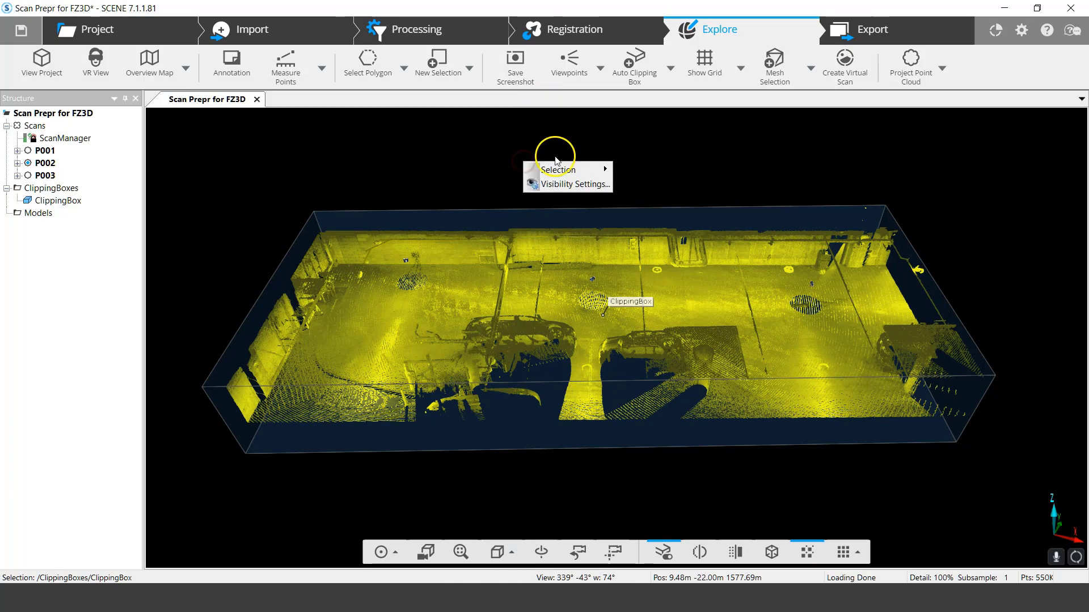
mouse_move(566, 167)
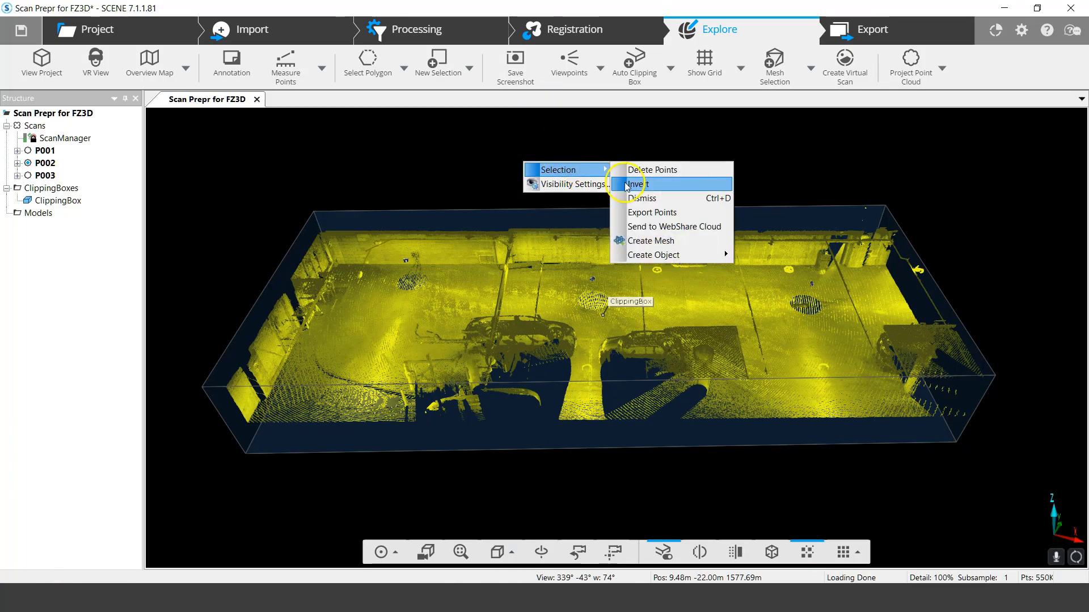
left_click(507, 185)
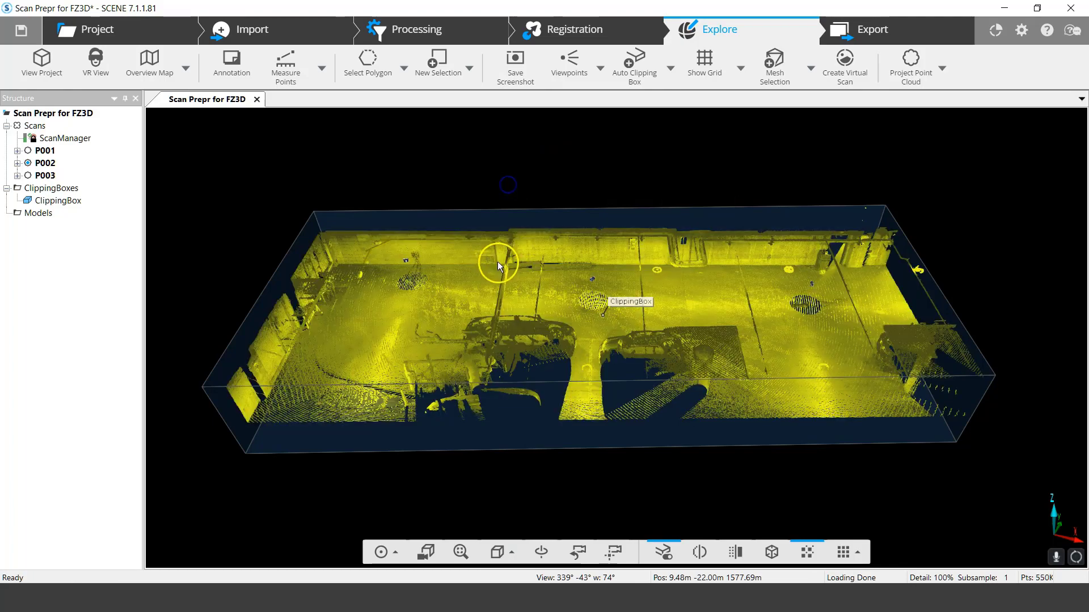
key("Escape")
Review the point deletion and export operations available for the active clipping box
left_click(532, 229)
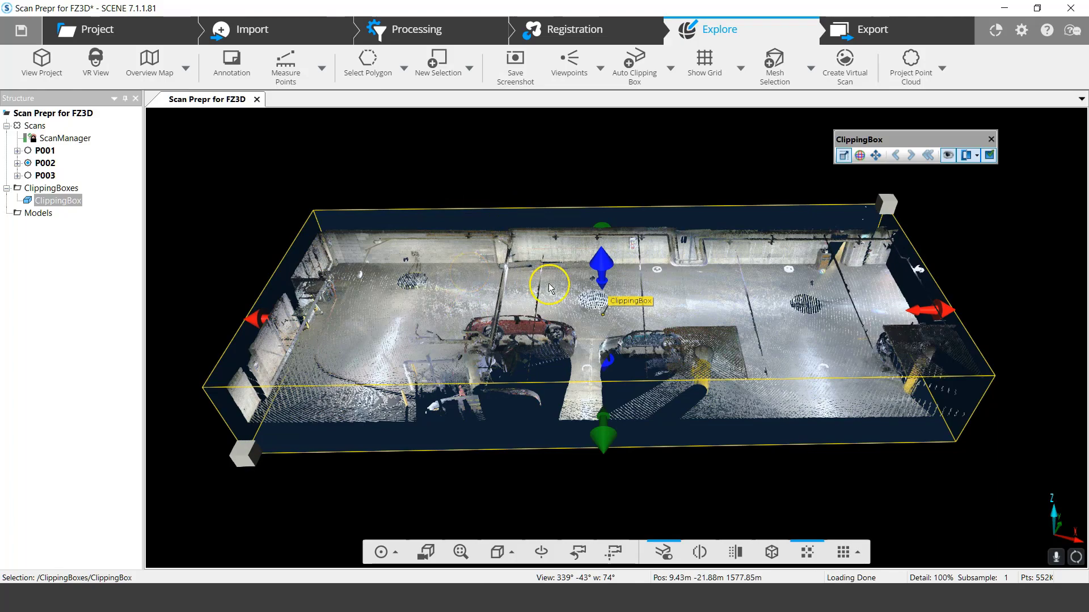
right_click(530, 280)
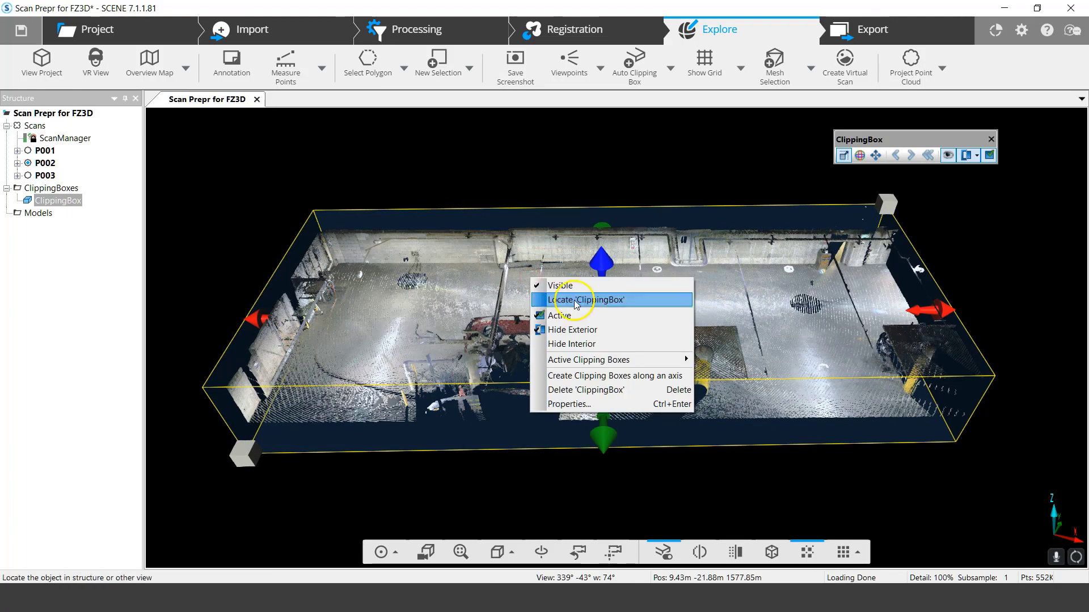
mouse_move(617, 359)
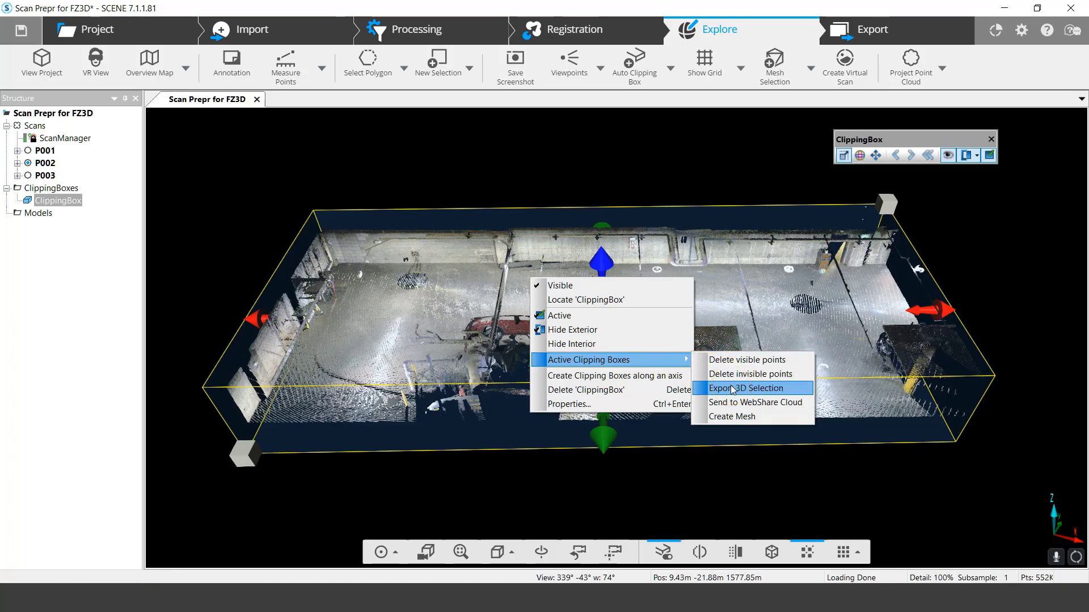
left_click(591, 195)
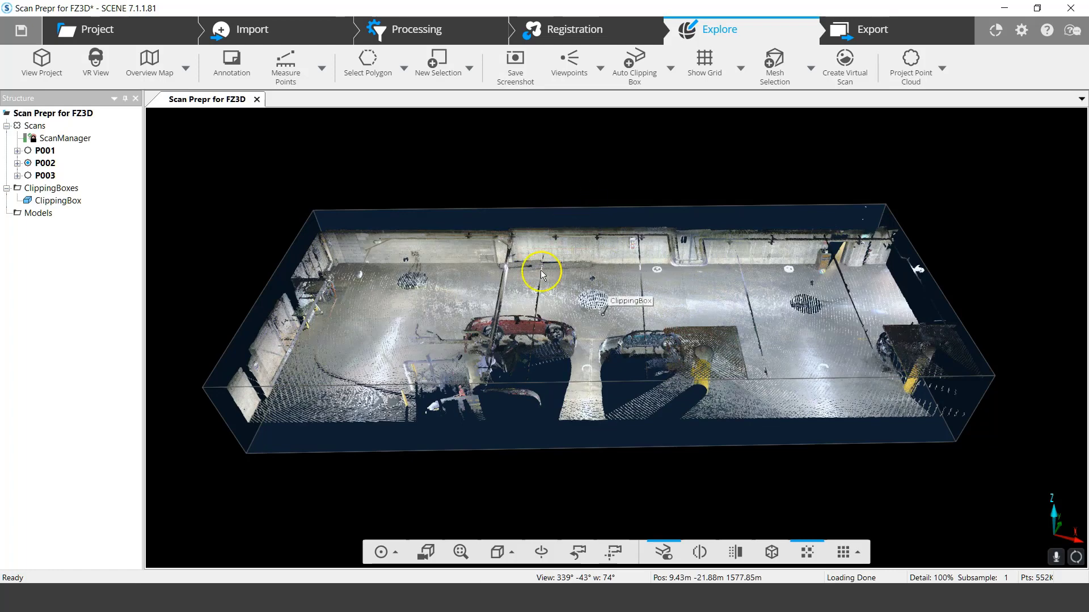
Select all points inside the clipping box and open the Export Points settings for the selection
left_click(594, 277)
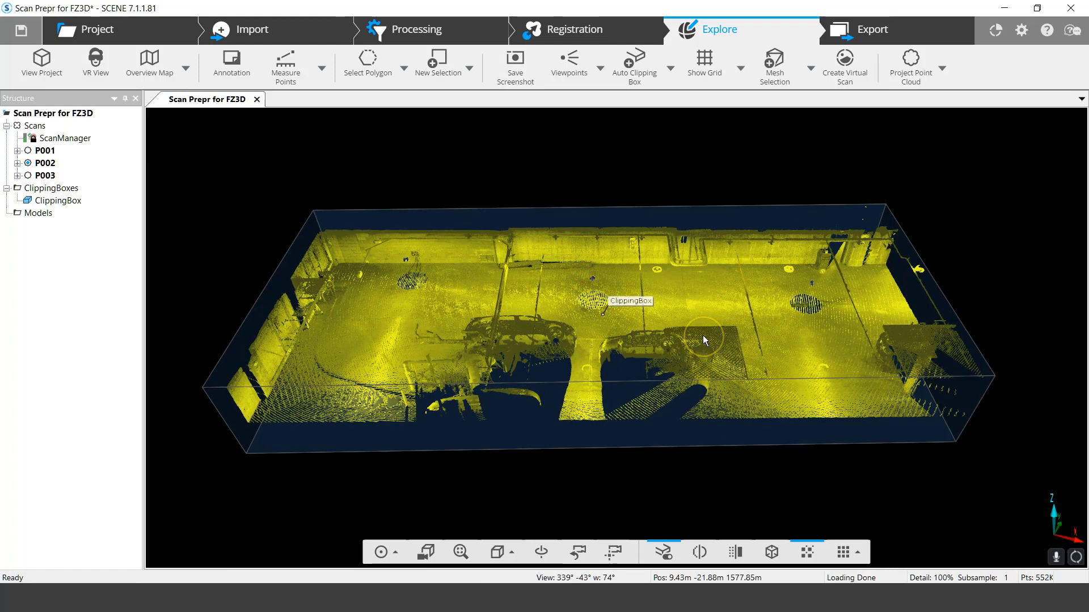
left_click(597, 333)
right_click(543, 169)
left_click(574, 173)
left_click(694, 216)
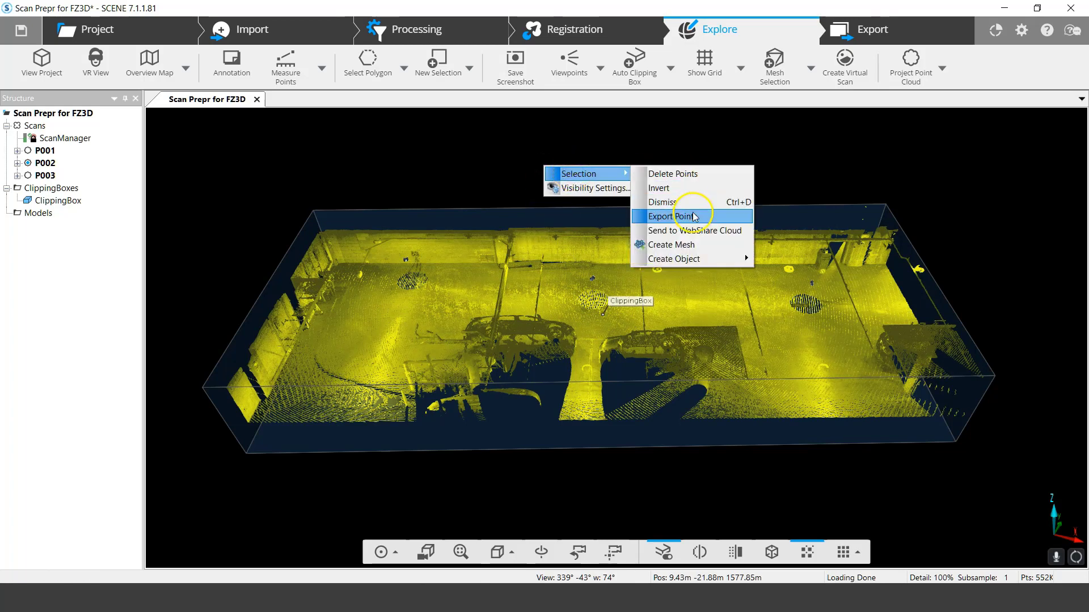
Set the scan point export format to E57 Files (*.e57)
left_click(486, 395)
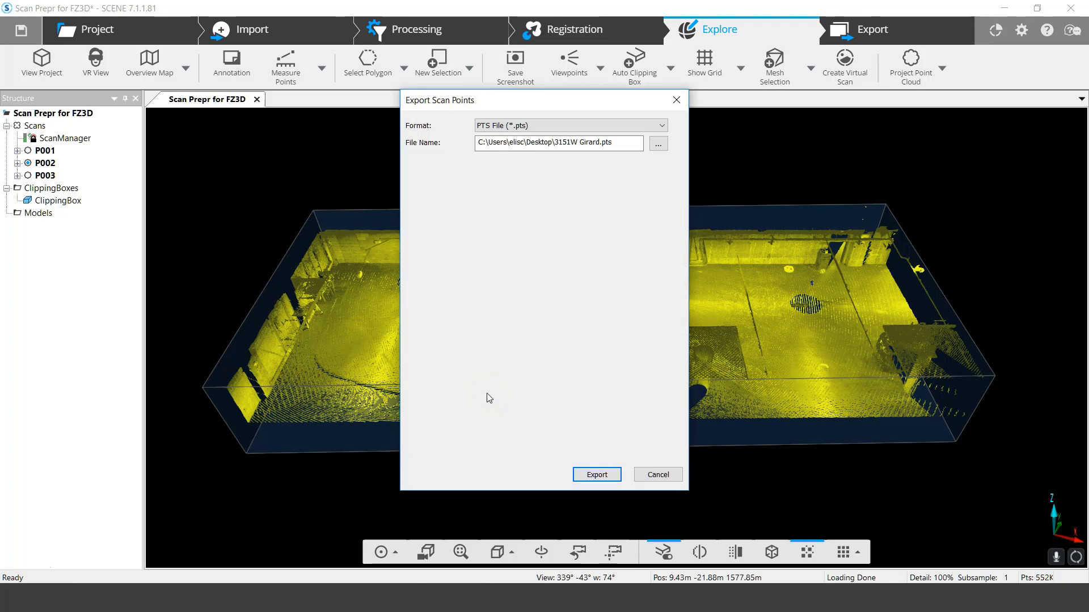
left_click(577, 126)
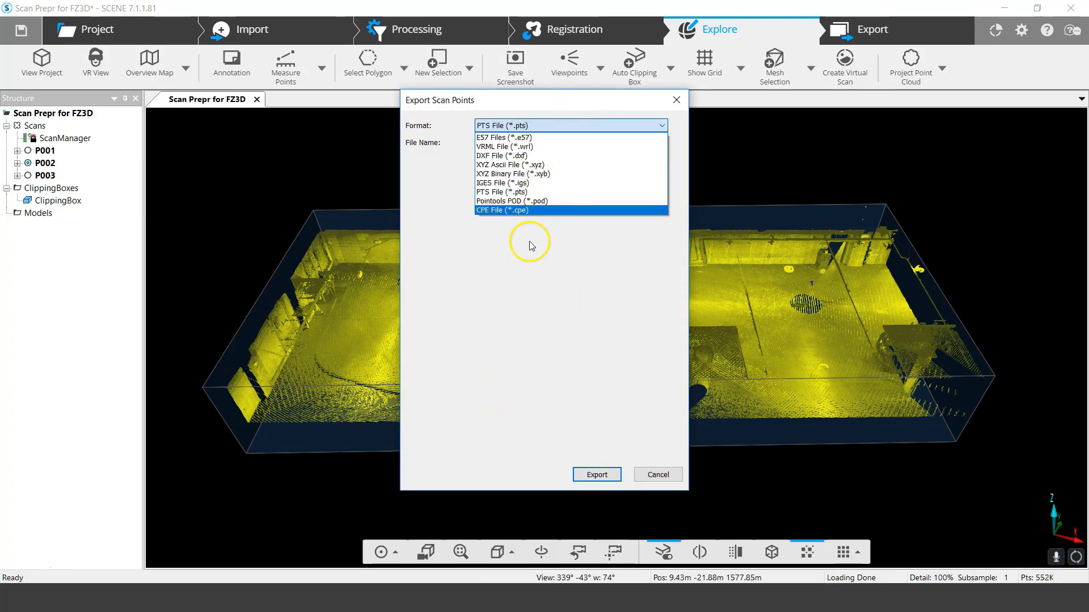
left_click(539, 137)
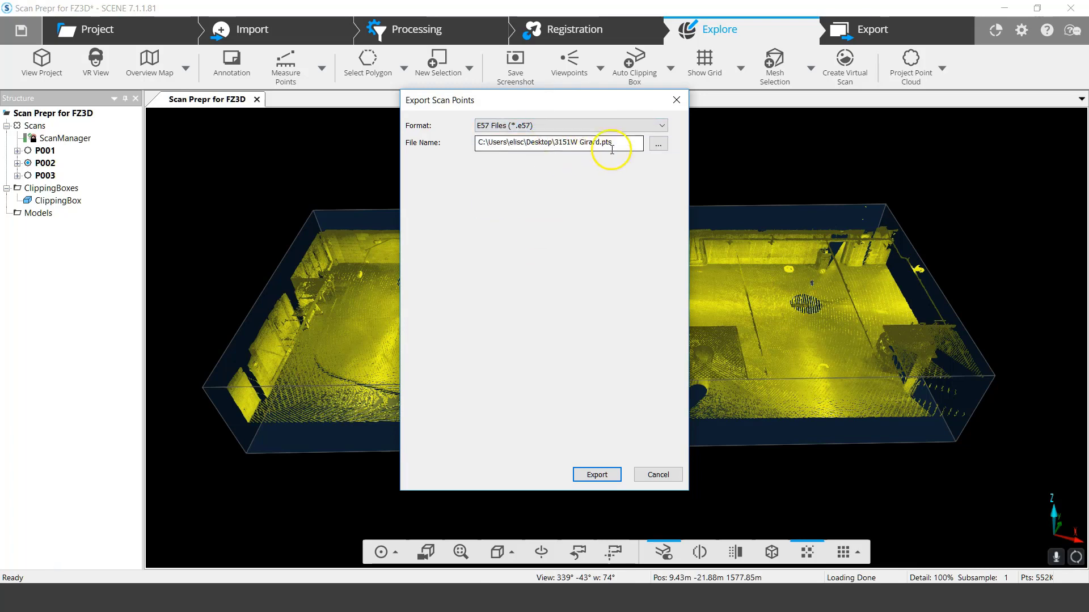
Name the export file Garage on the Desktop and export the selected scan points as E57
left_click(658, 143)
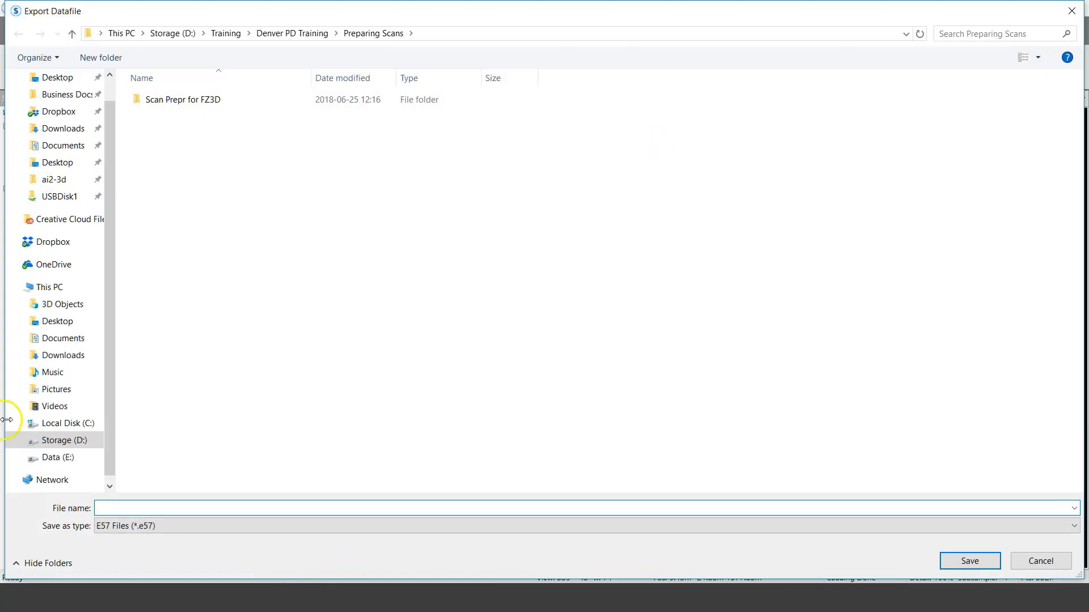
scroll(49, 207, "up", 1)
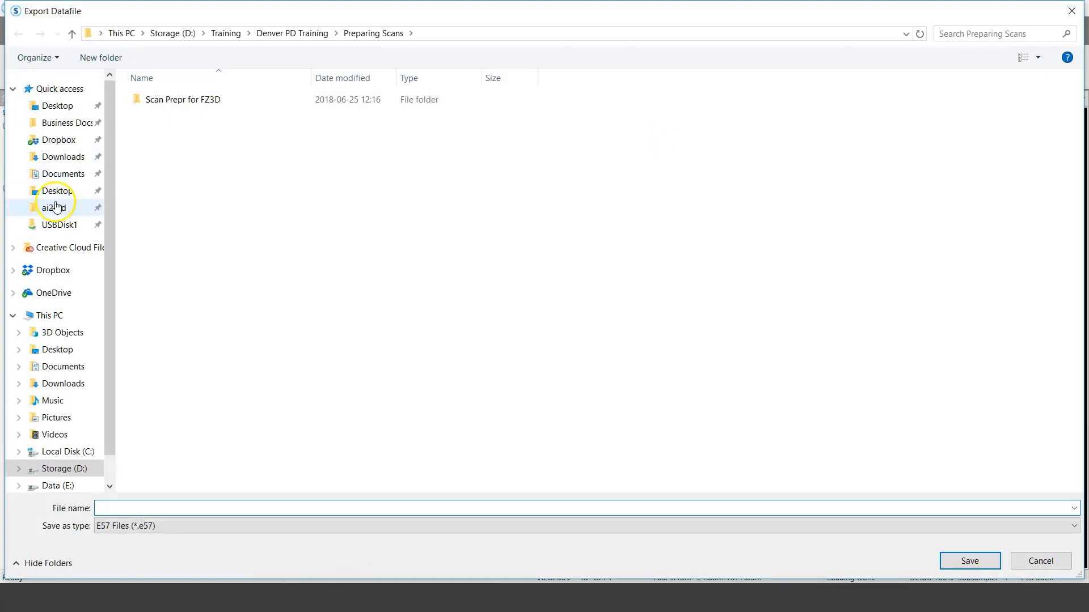
left_click(82, 106)
left_click(111, 508)
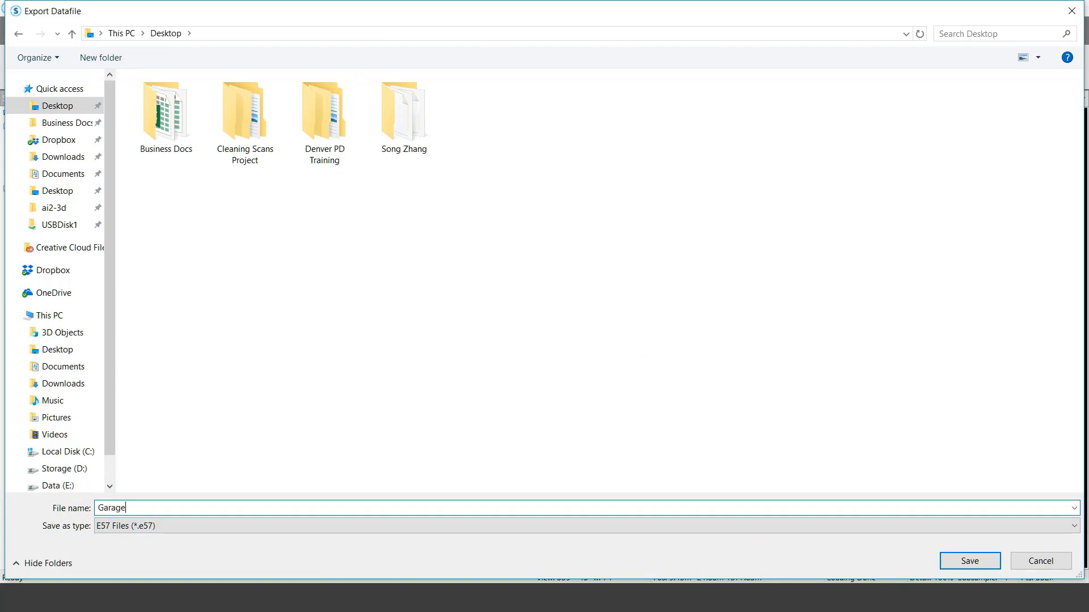
type("Garage")
key("Return")
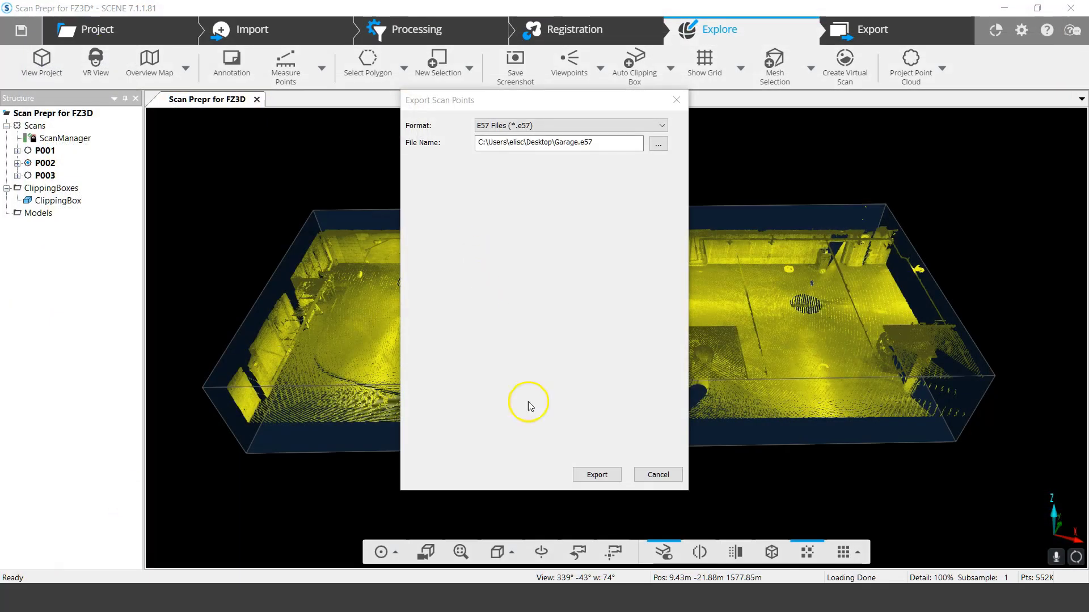
left_click(589, 477)
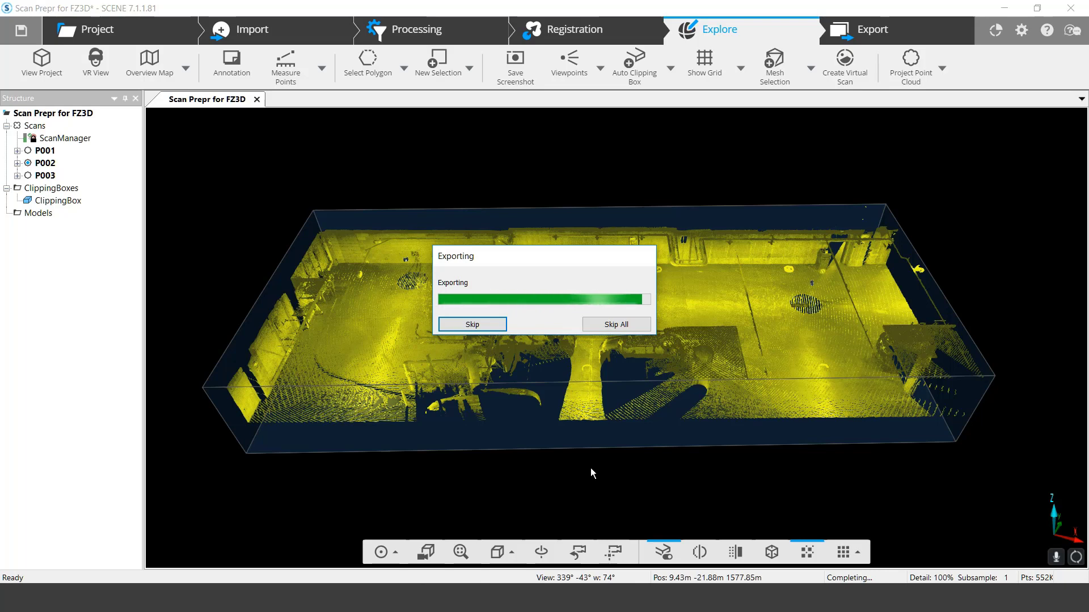
left_click(573, 470)
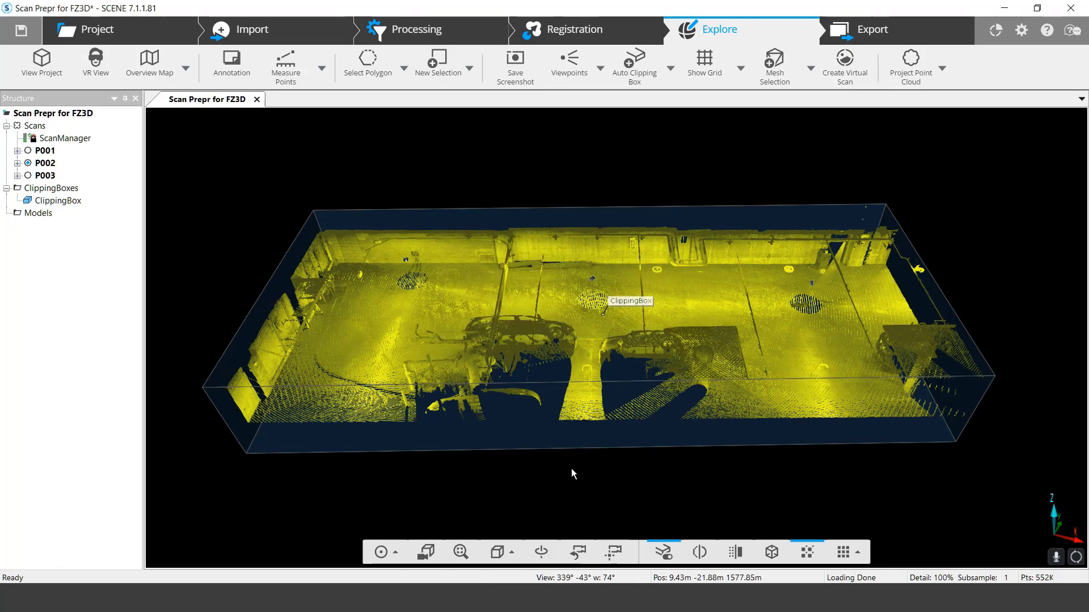
Switch to FARO Zone 3D and start a new blank drawing
left_click(25, 573)
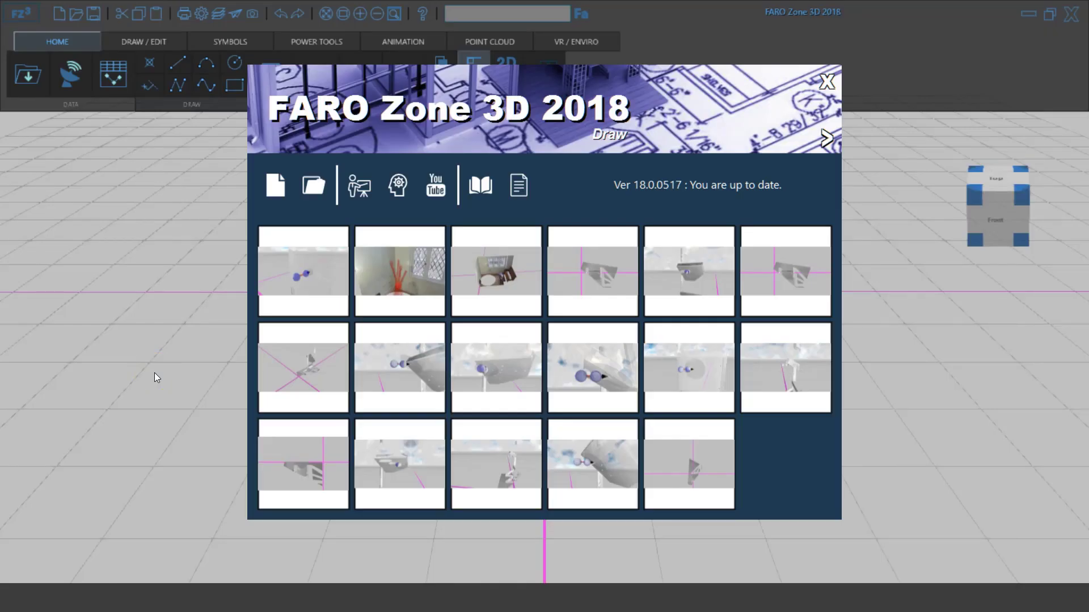
left_click(278, 183)
right_click_drag(729, 418, 607, 413)
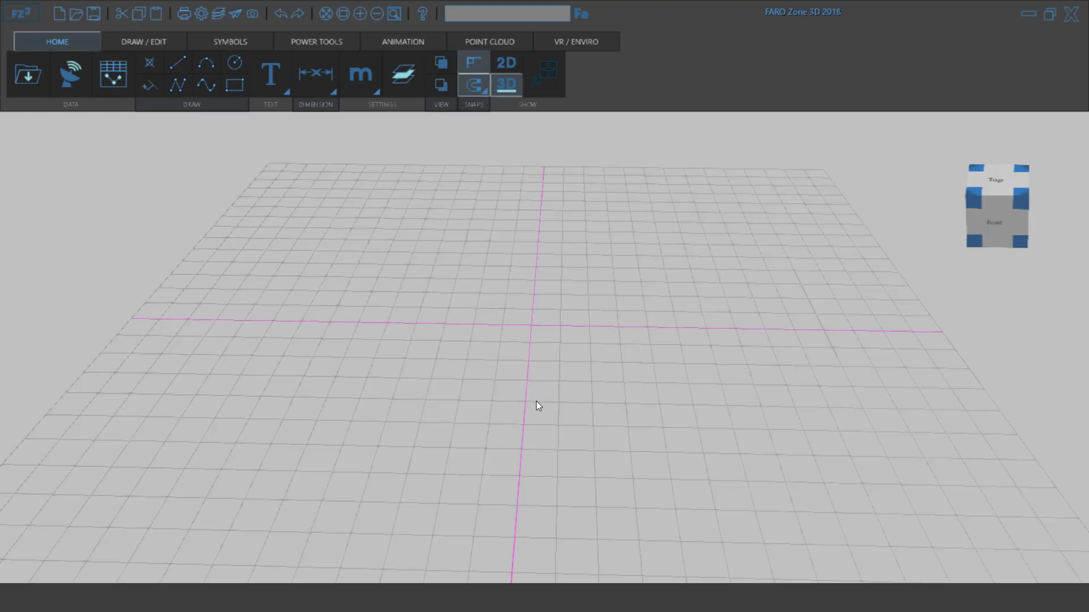
Return to SCENE, check the default length unit in the export settings, and close SCENE
left_click(502, 570)
mouse_move(477, 587)
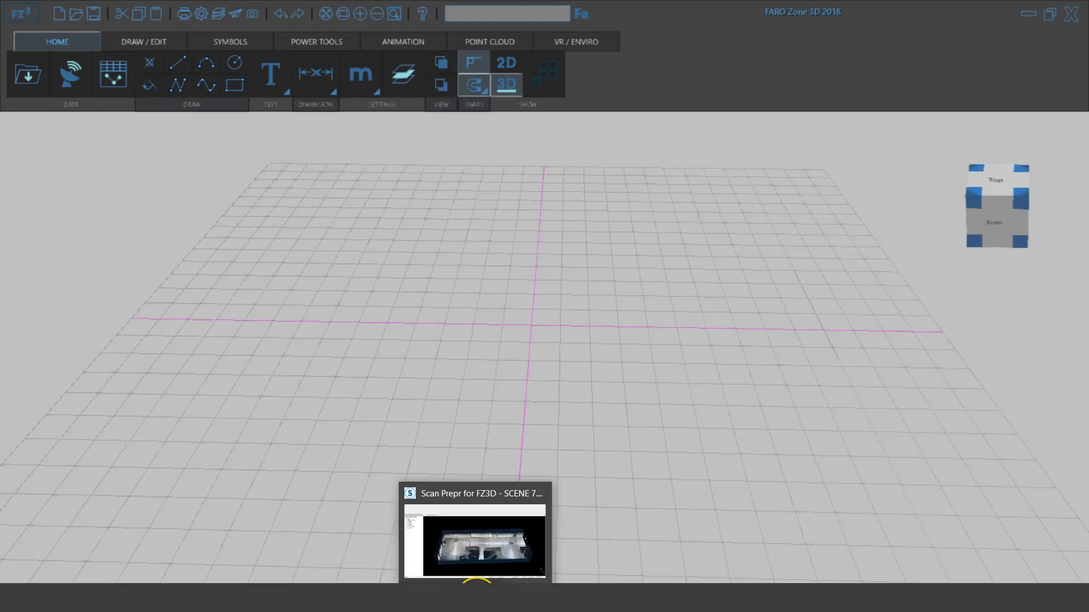
left_click(474, 542)
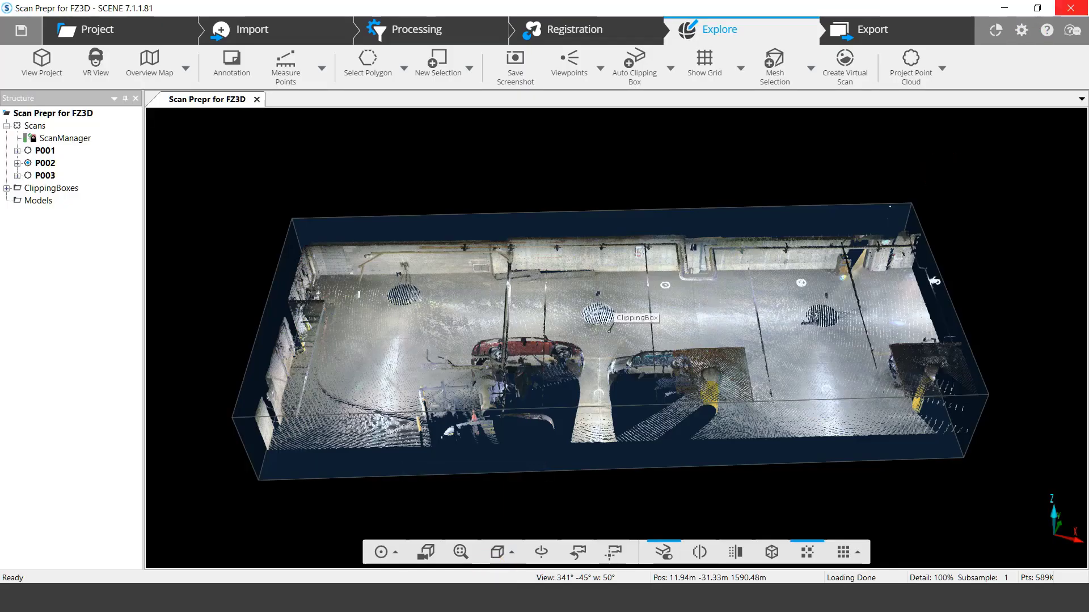
left_click(1021, 30)
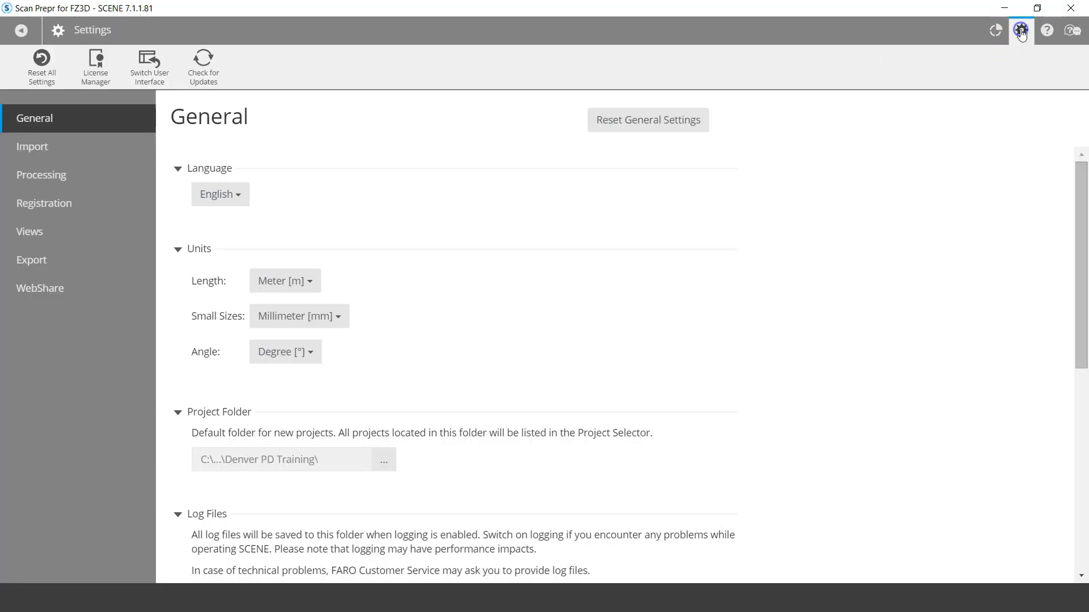
left_click(35, 261)
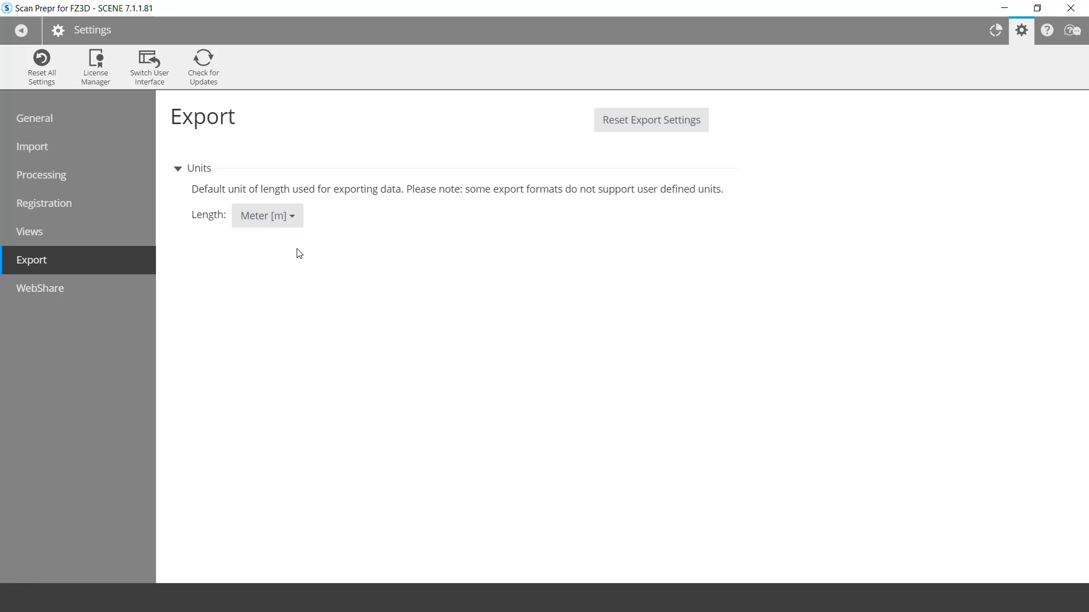
left_click(1072, 9)
Import the exported Garage E57 point cloud from the Desktop into the FARO Zone 3D drawing
mouse_move(400, 590)
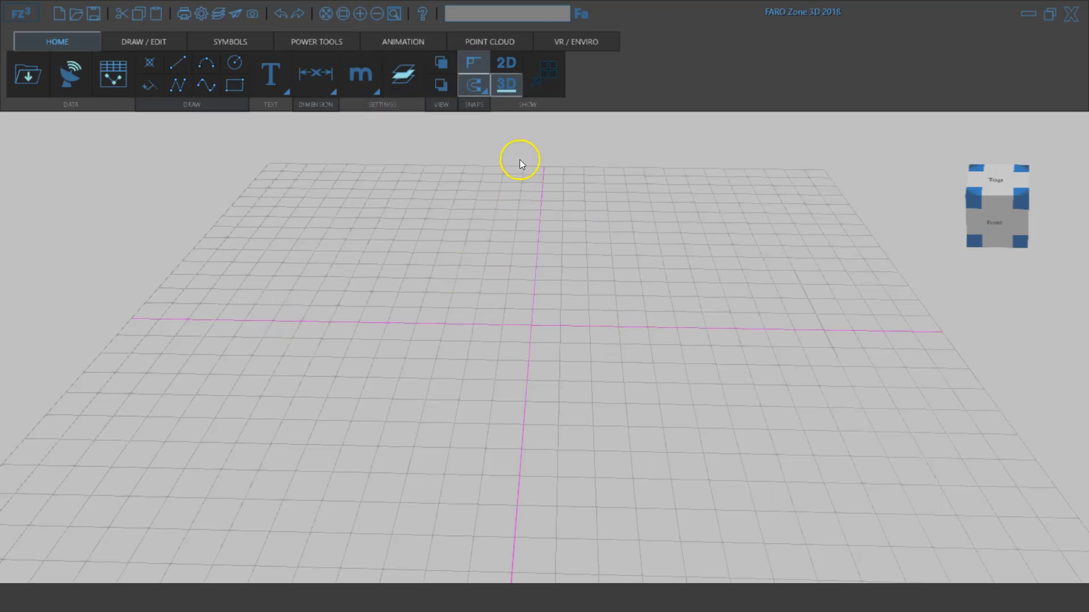
left_click(501, 42)
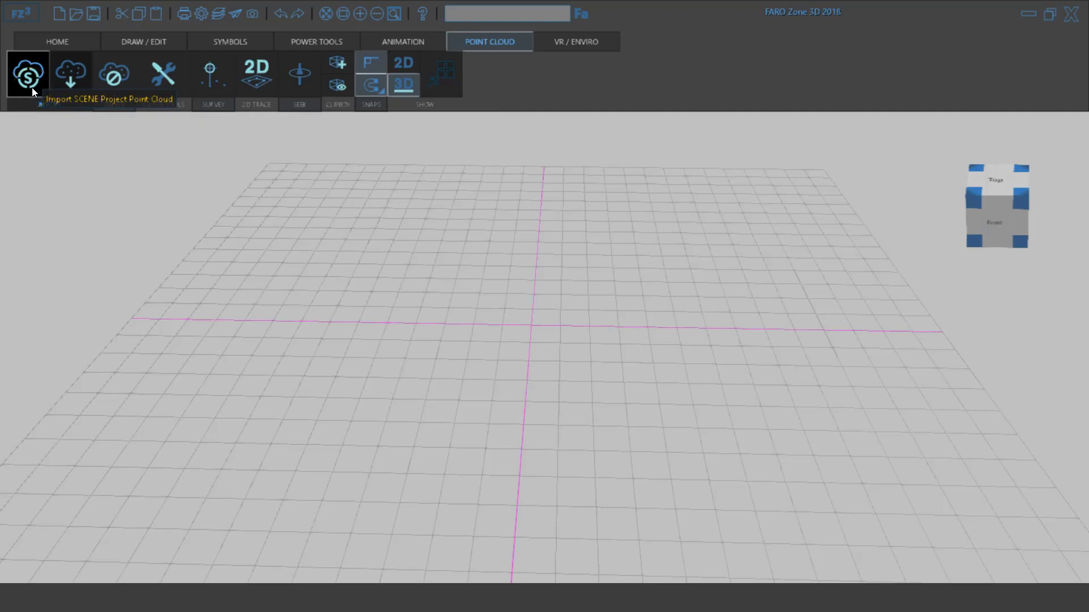
left_click(79, 90)
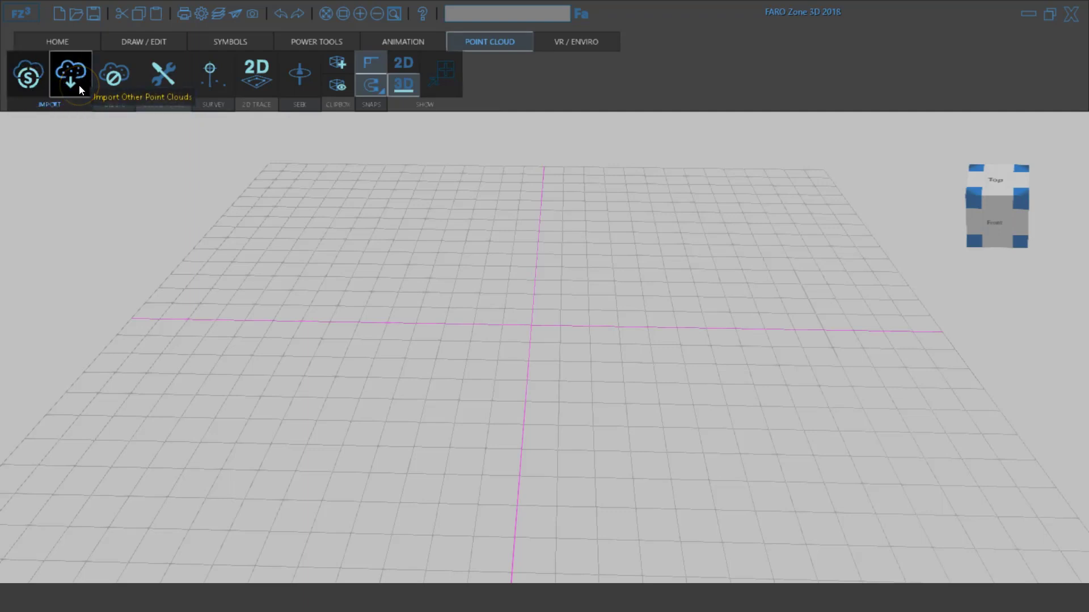
left_click(77, 79)
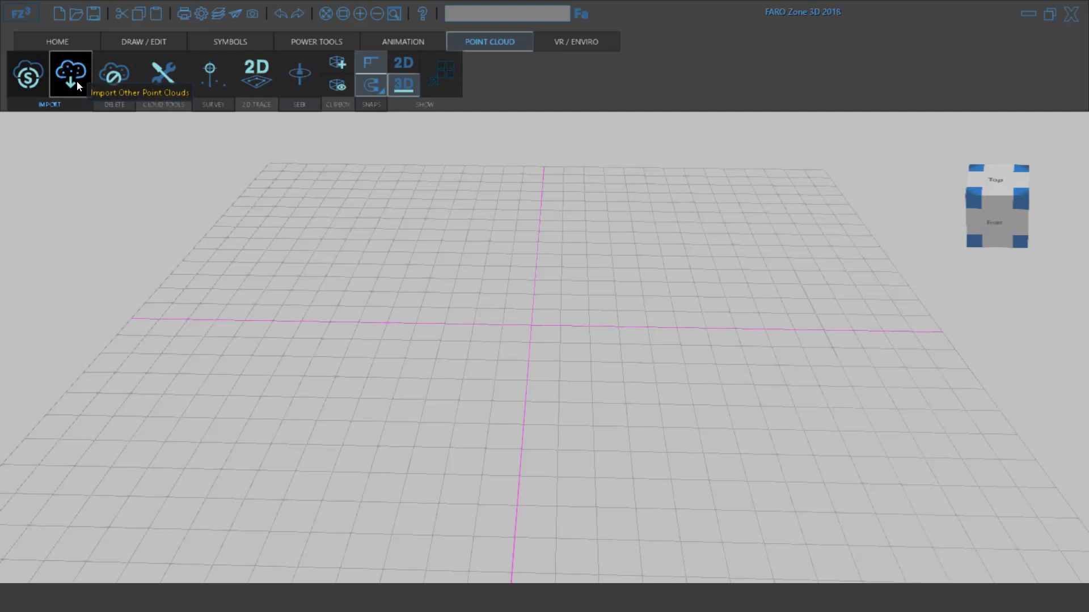
scroll(85, 199, "up", 5)
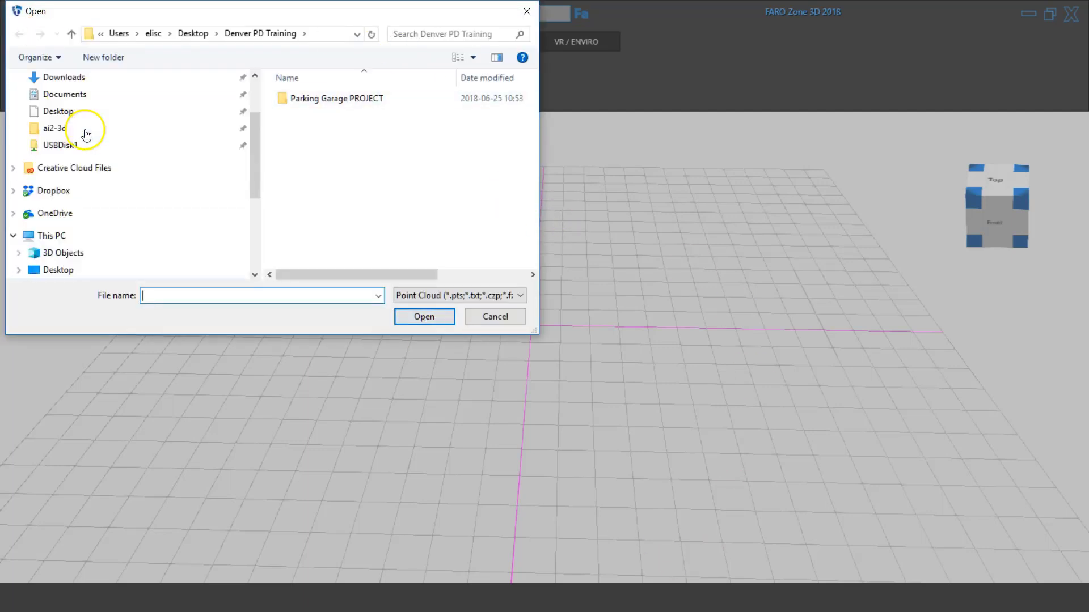
left_click(89, 106)
double_click(378, 225)
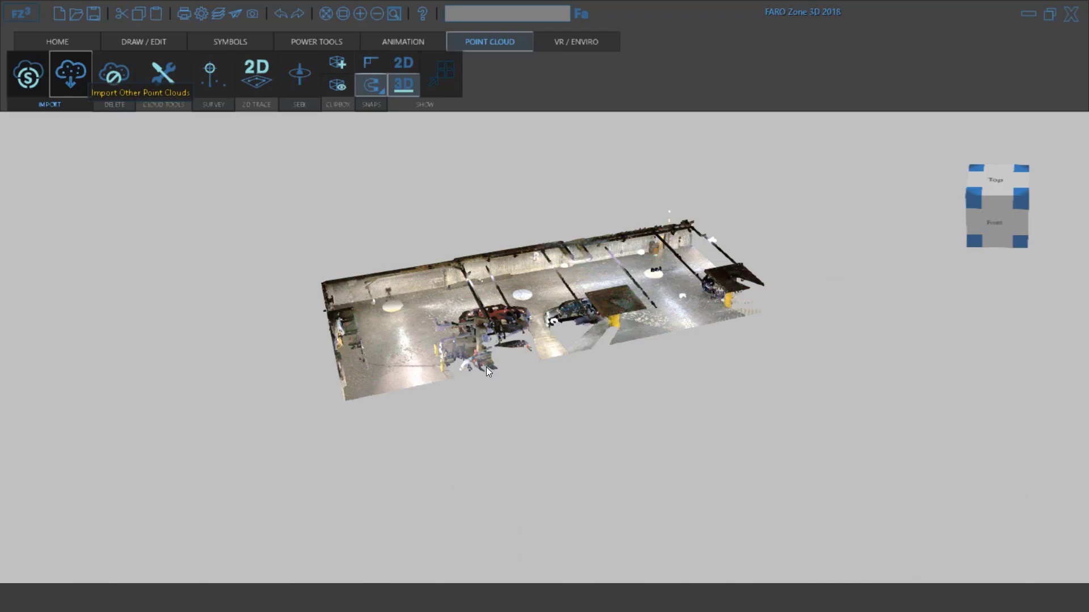
Enable Gap Fill for the imported garage point cloud, and try Greyscale before switching it back off
mouse_move(598, 318)
left_mouse_down()
mouse_move(597, 358)
mouse_move(673, 427)
mouse_move(554, 379)
mouse_move(556, 369)
mouse_move(558, 389)
mouse_move(591, 420)
mouse_move(678, 438)
mouse_move(624, 442)
mouse_move(580, 428)
mouse_move(496, 361)
mouse_move(508, 335)
mouse_move(534, 413)
mouse_move(576, 455)
mouse_move(611, 459)
mouse_move(659, 443)
left_mouse_up()
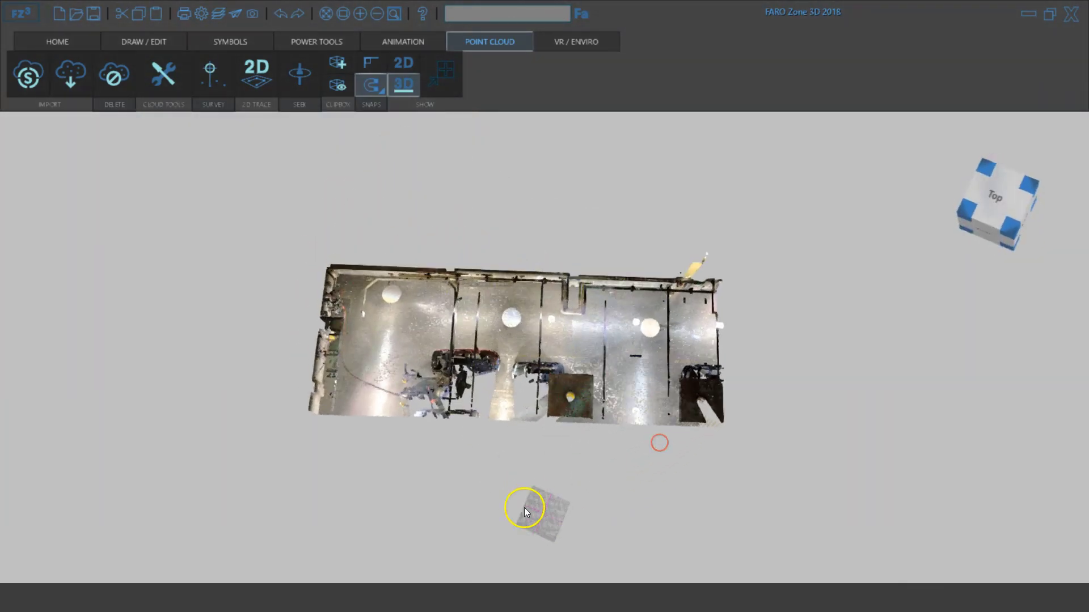
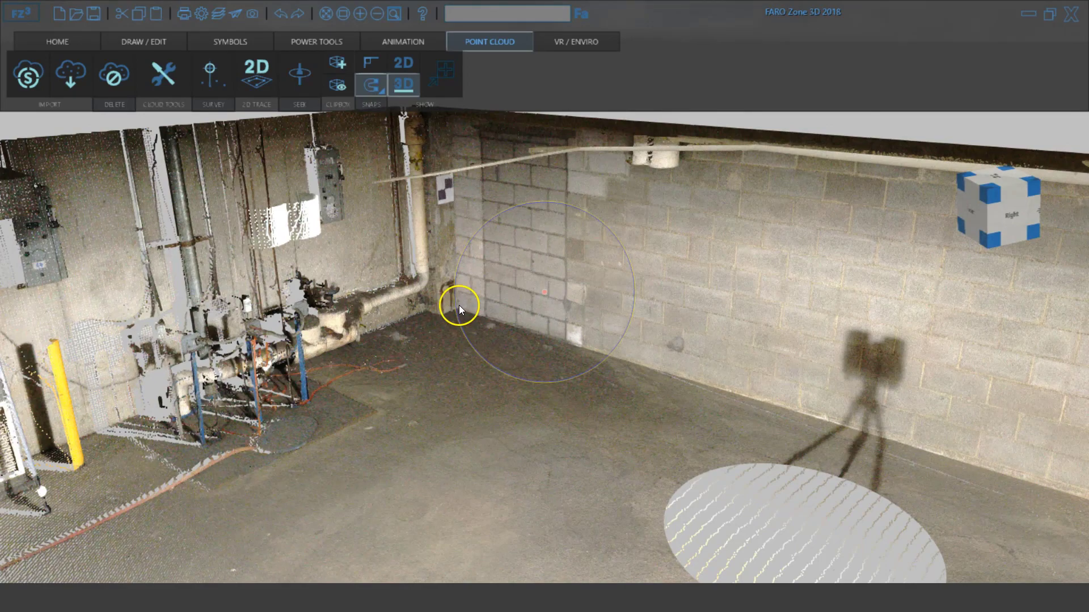
scroll(457, 307, "up", 6)
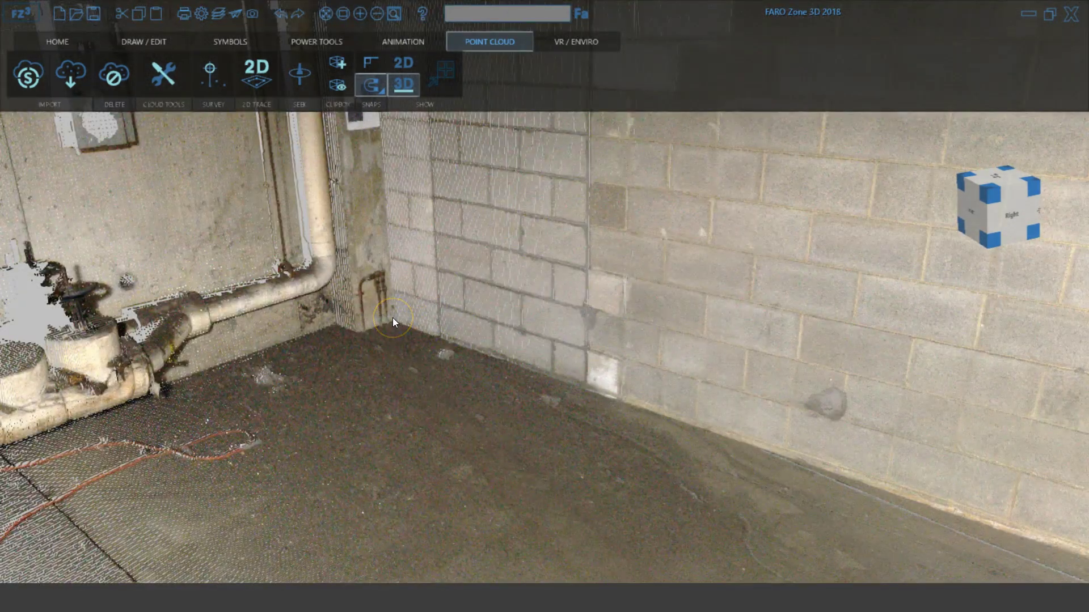
left_click(166, 90)
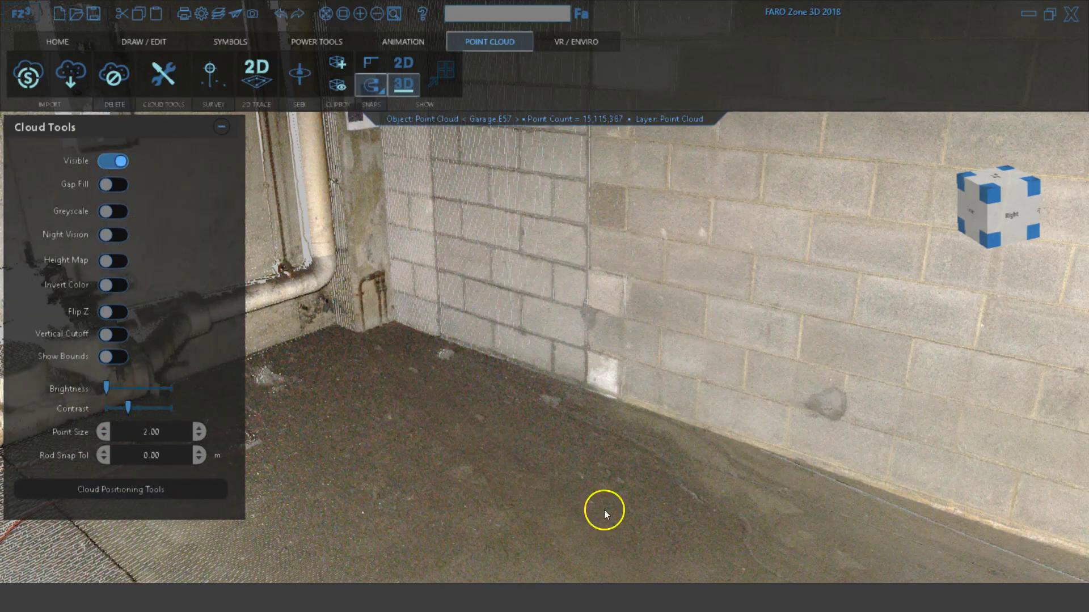
left_click(108, 185)
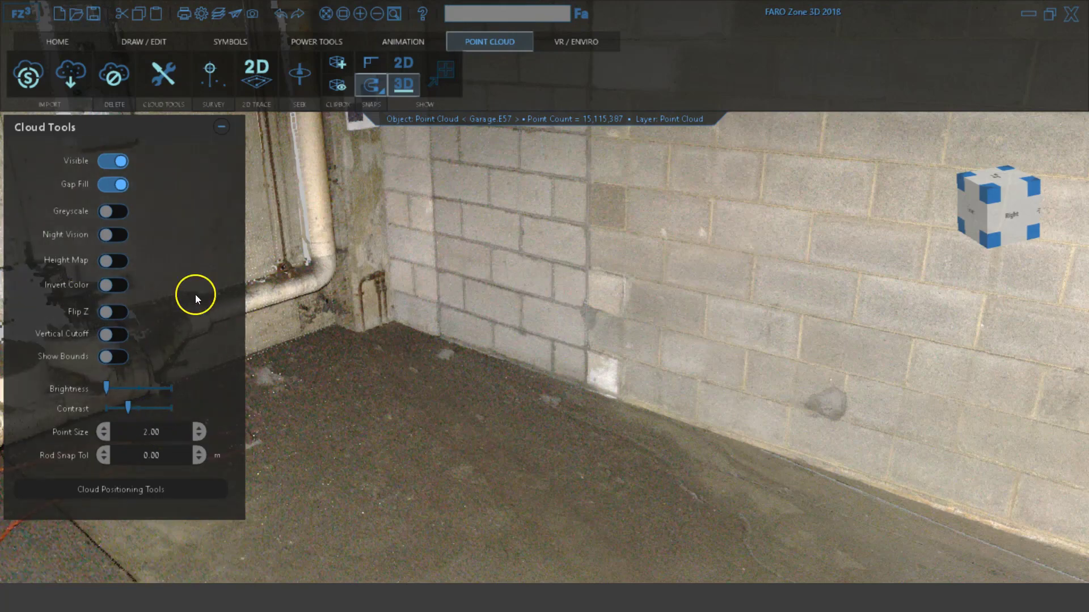
left_click(115, 212)
left_click(116, 213)
Open the Cloud Positioning Tools and review Elevate To Pick Point (Z Only) and Center To Pick Point (X,Y,Z)
left_click(96, 495)
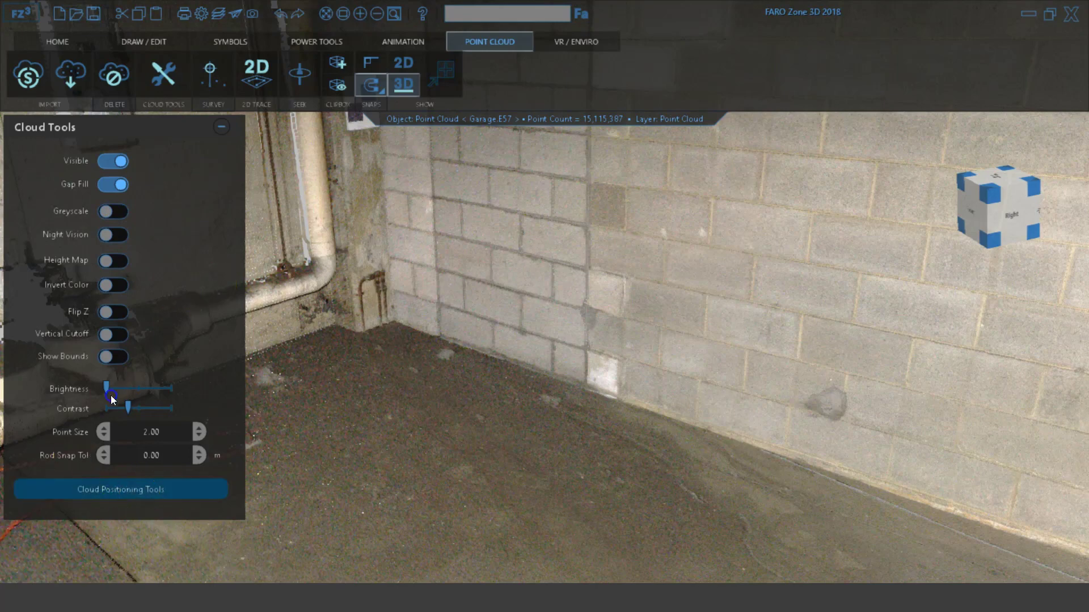
left_click(161, 399)
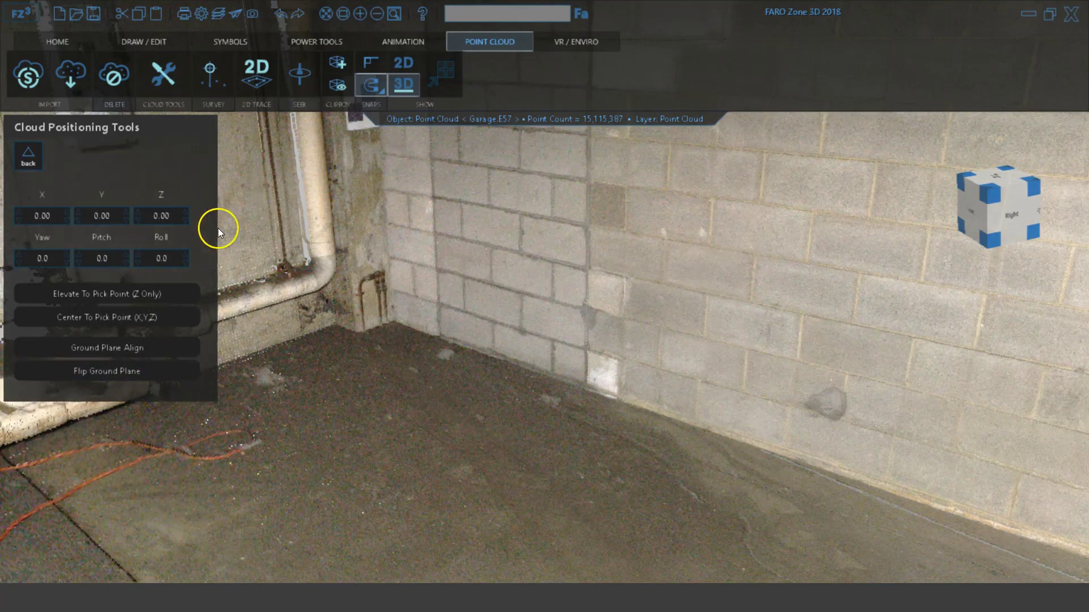
left_click(136, 296)
left_click(114, 319)
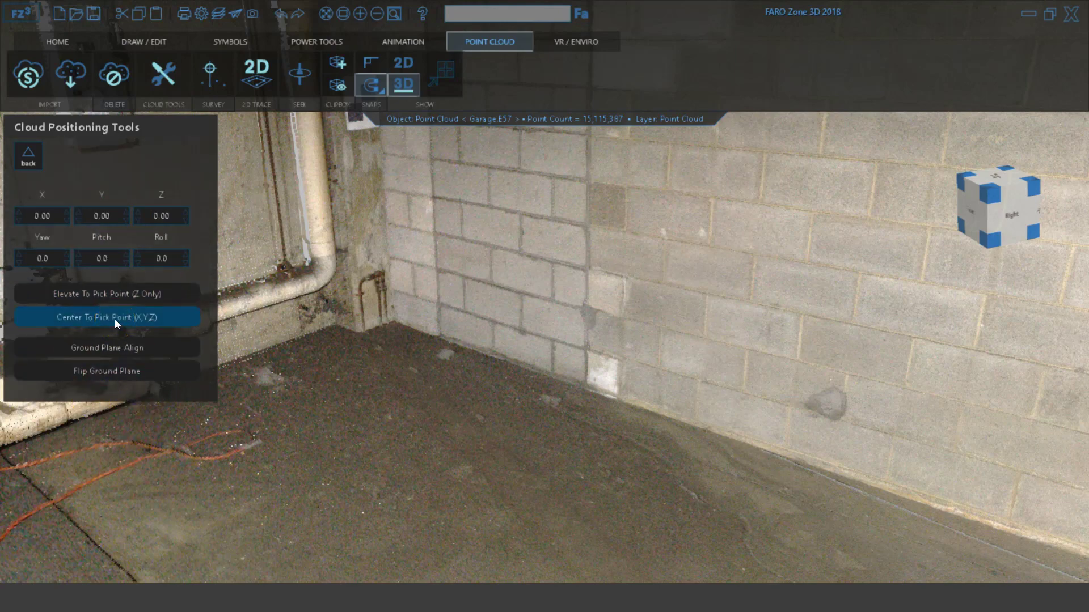
left_click(74, 292)
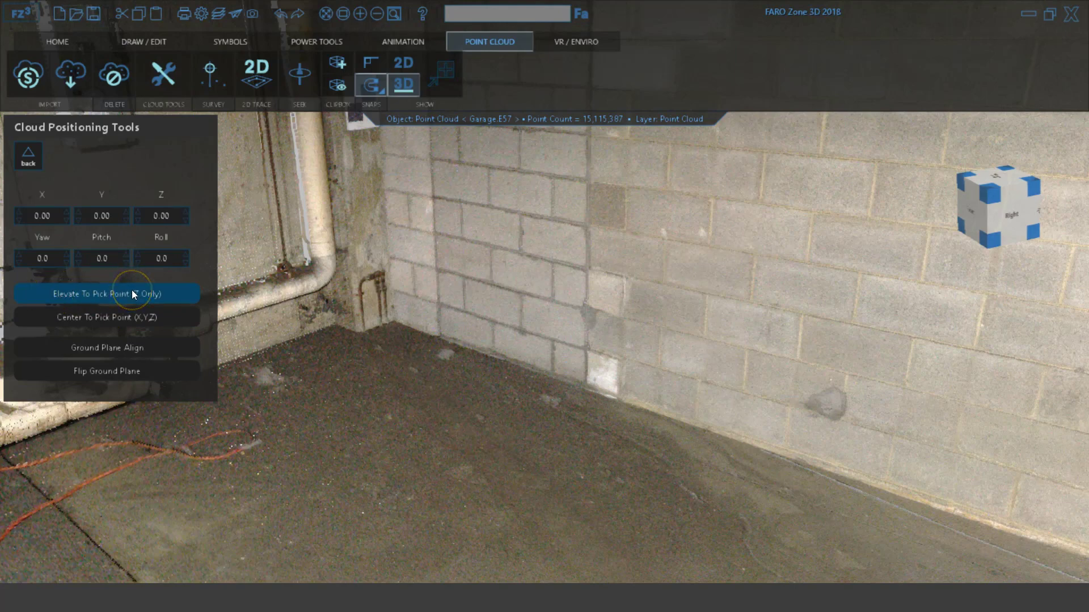
left_click(406, 395)
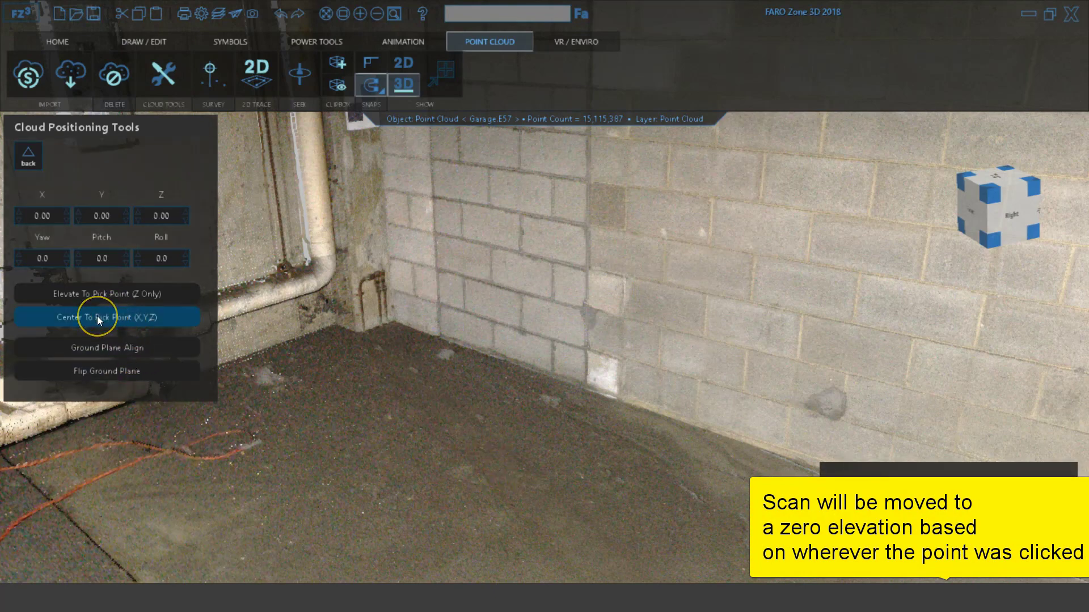
left_click(429, 365)
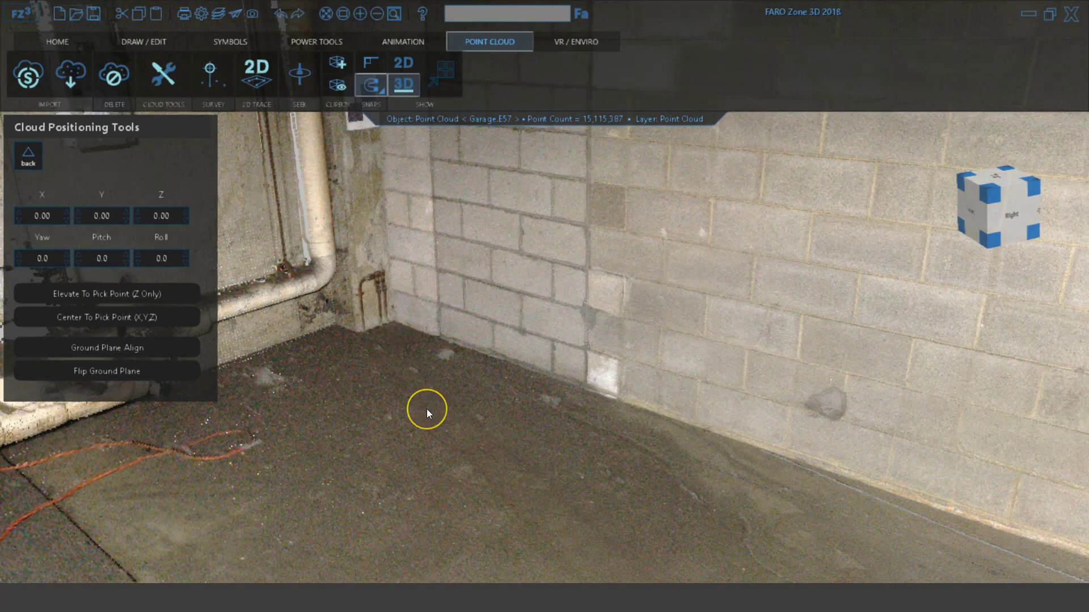
Center the point cloud in X, Y and Z on the floor corner where the pipe wall meets the block wall
left_click(91, 318)
left_click(378, 347)
left_click(109, 317)
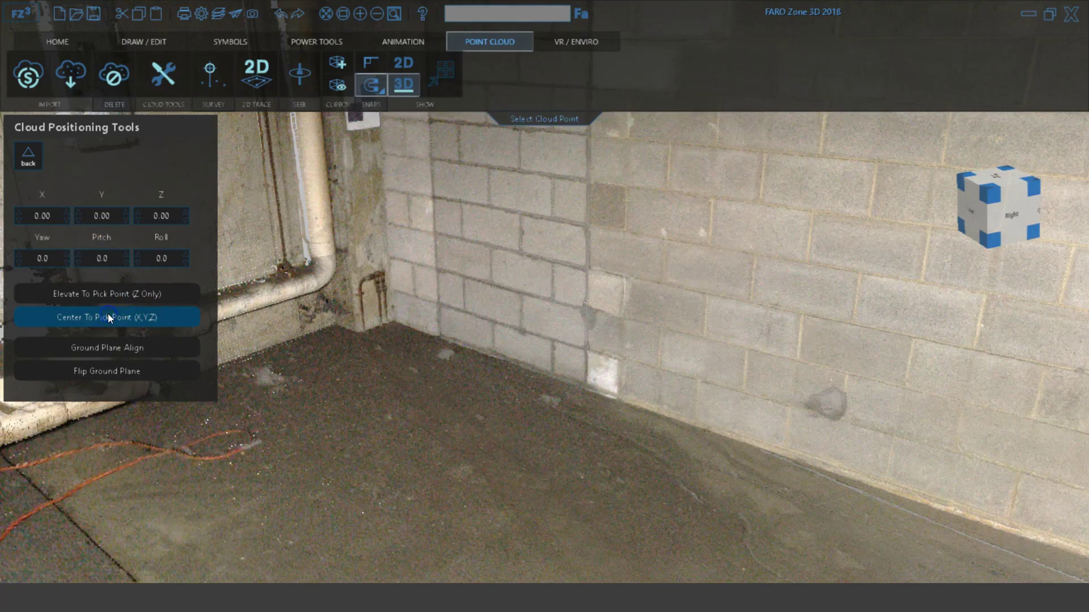
left_click(392, 324)
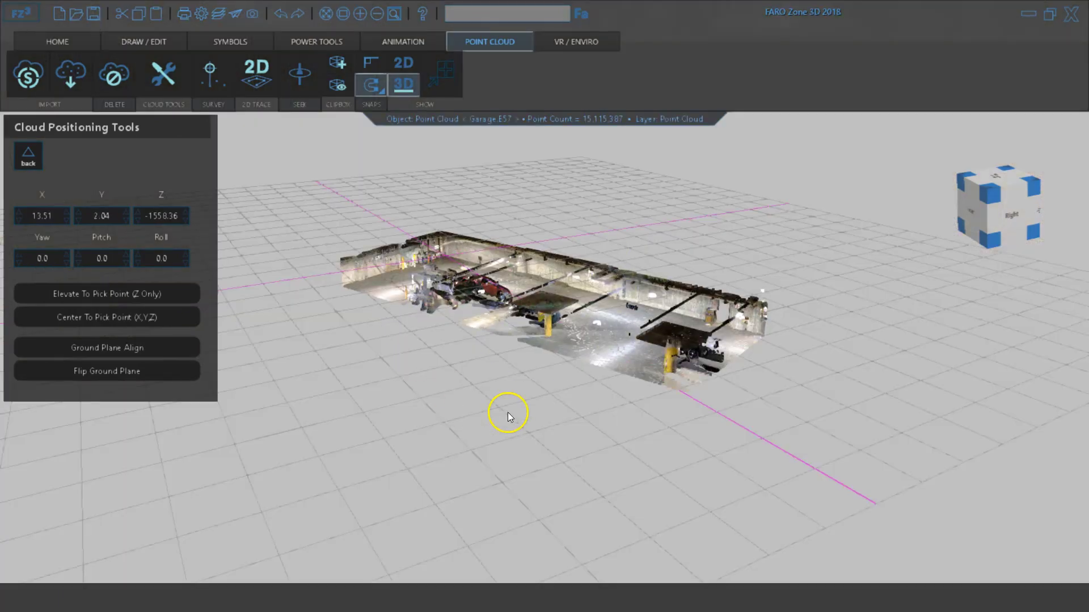
Examine the centered garage cloud in 3D and from the Top view, checking its corner position and rotation against the origin axes
left_click_drag(437, 273, 474, 438)
scroll(508, 312, "up", 2)
scroll(508, 312, "up", 5)
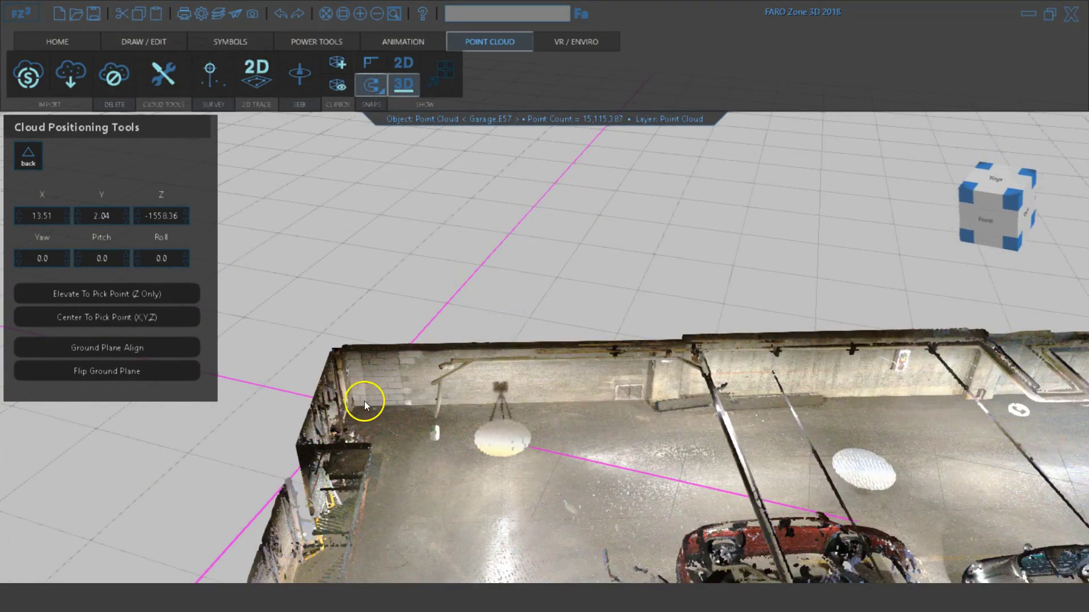
scroll(349, 404, "down", 4)
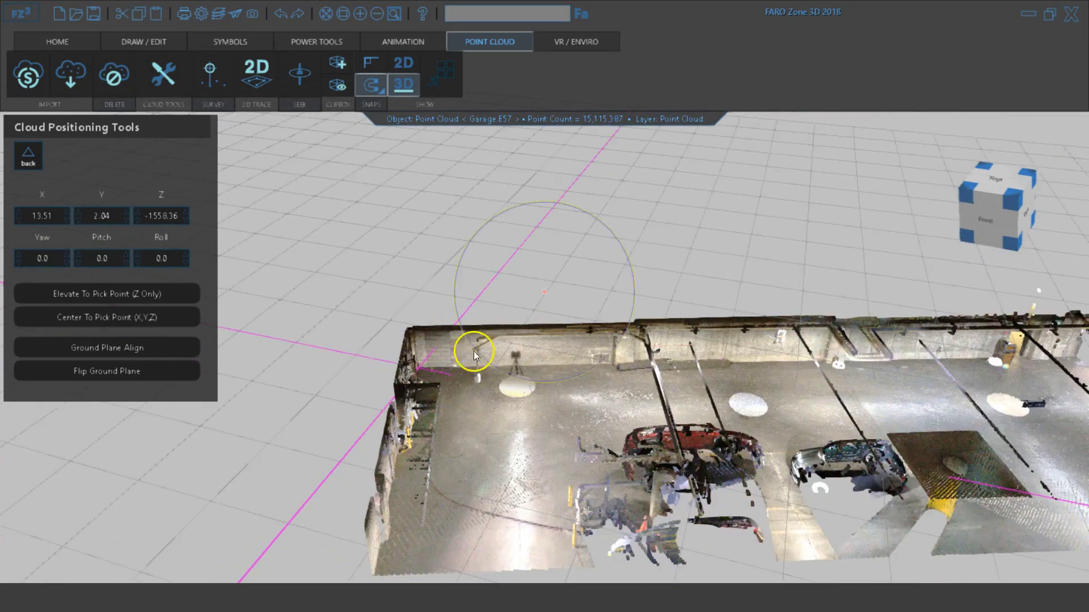
left_click(994, 186)
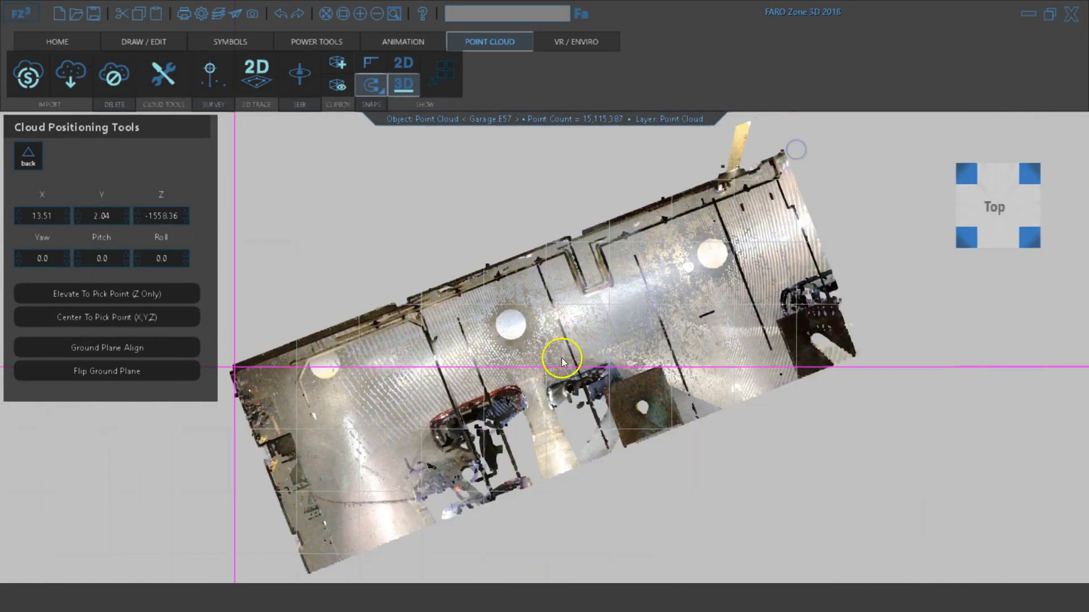
middle_click_drag(353, 361, 523, 330)
middle_click_drag(621, 372, 582, 372)
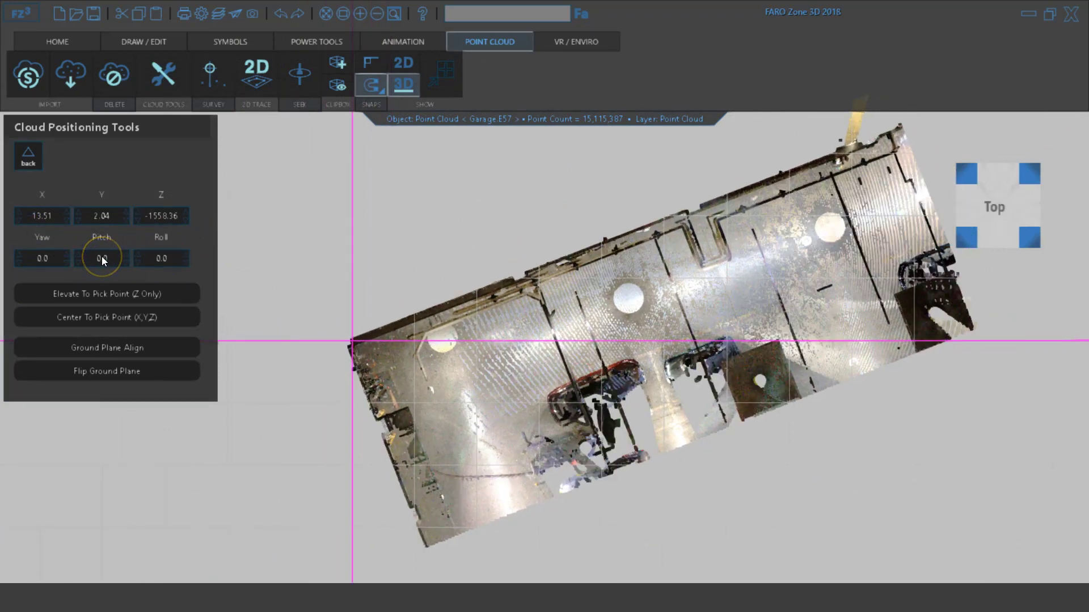
Rotate the garage point cloud to a yaw of 339.0 so its long wall runs parallel to the horizontal origin axis
left_click(67, 251)
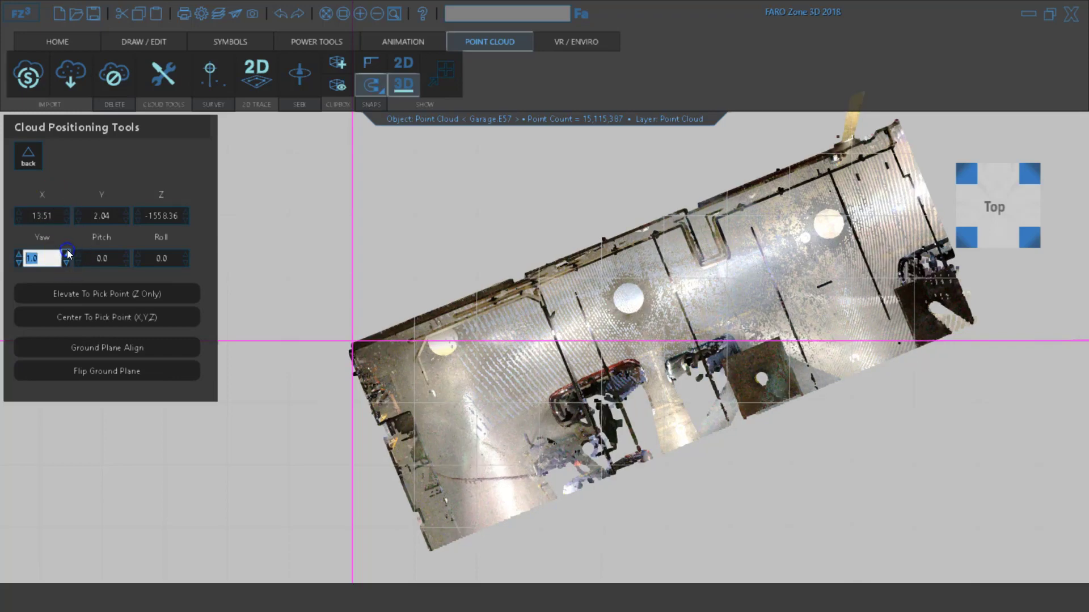
left_click(66, 251)
left_click(67, 250)
left_click(67, 261)
left_click(67, 261)
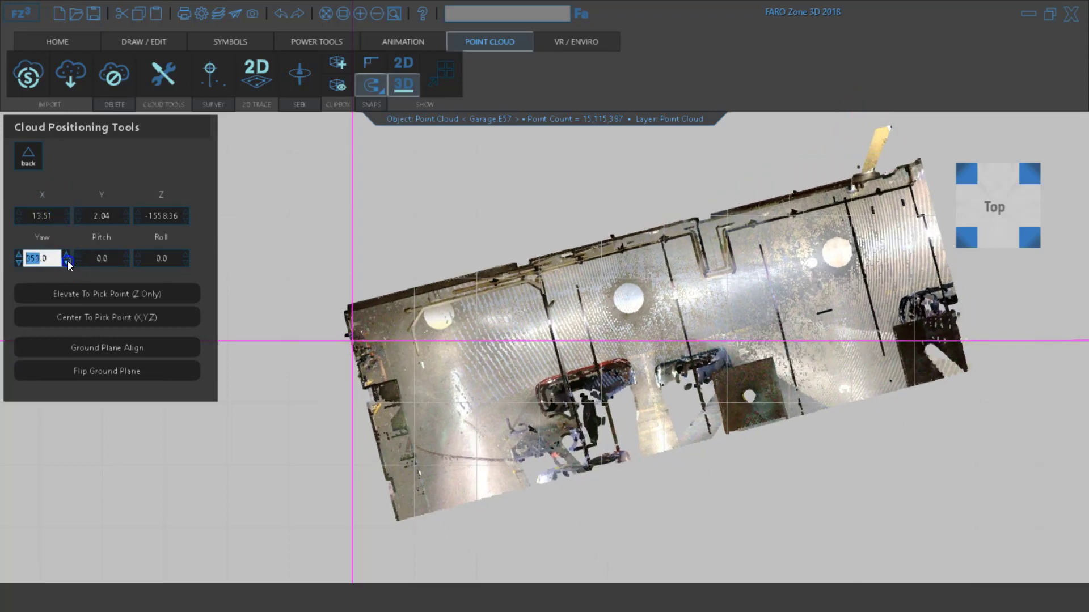
left_click_drag(69, 263, 68, 264)
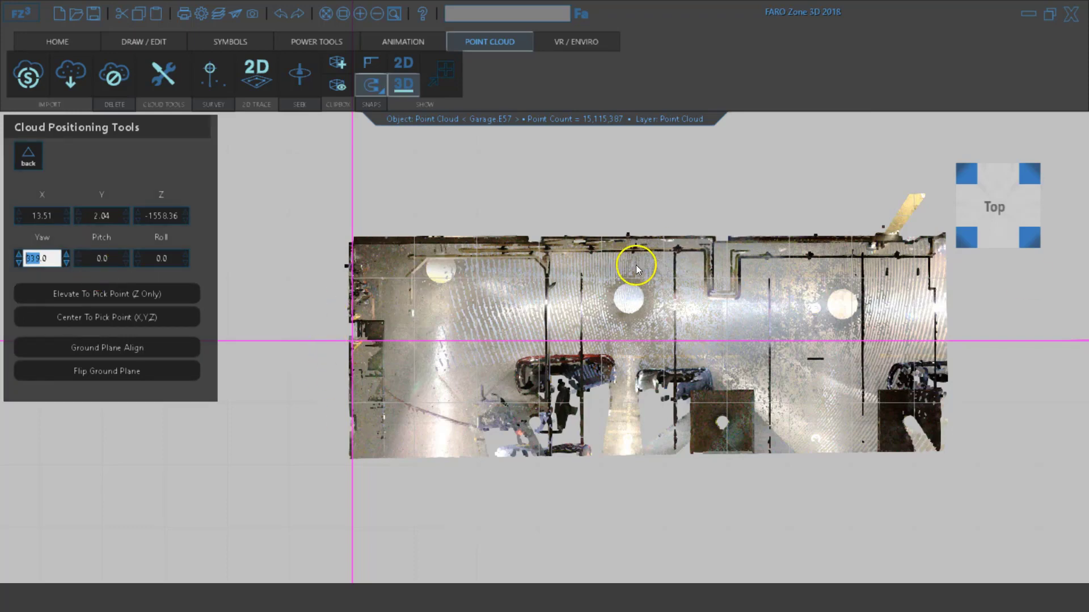
Move the point cloud to X 13.41 and Y -2.76 so its wall corner sits on the origin axes
left_click(67, 212)
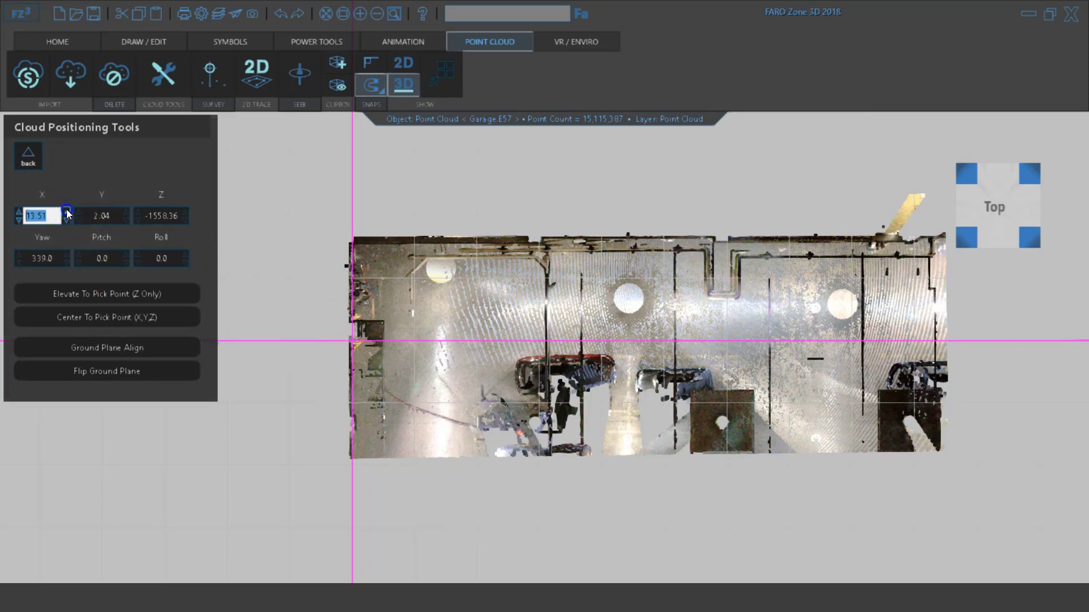
left_click_drag(67, 220, 126, 221)
left_click(126, 220)
left_click(127, 213)
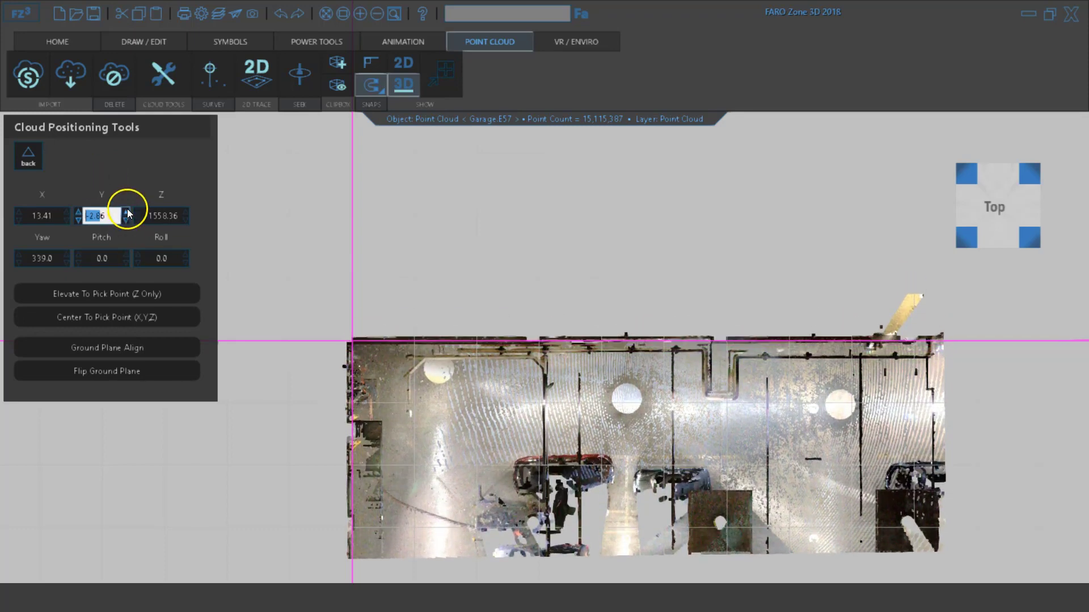
Examine the repositioned garage cloud from above and in 3D, checking the floor corner and walls against the origin axes
right_click_drag(843, 382, 851, 309)
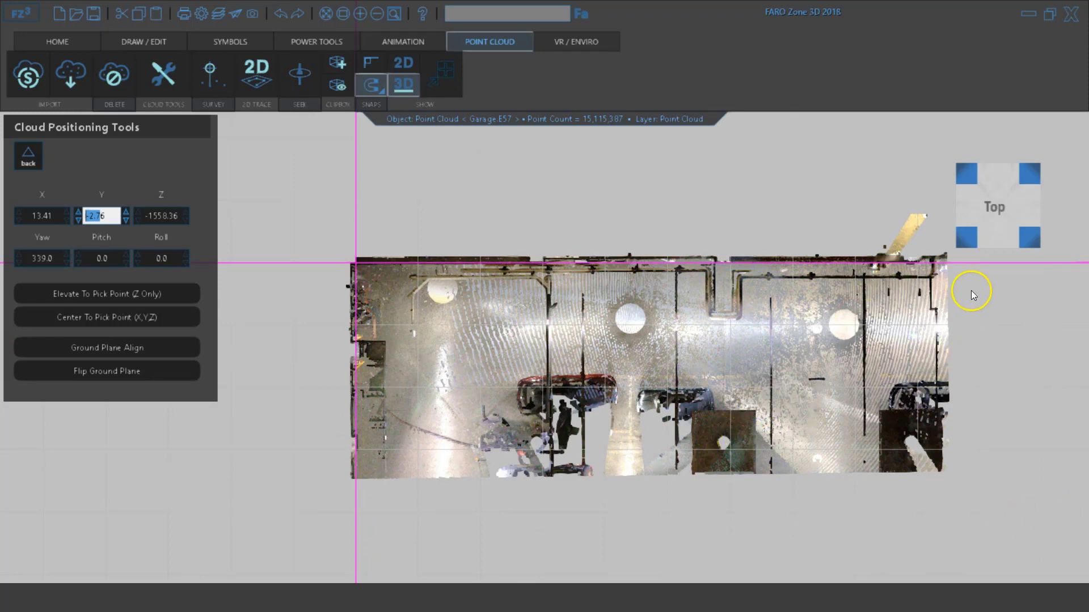
left_click(966, 241)
scroll(955, 513, "up", 5)
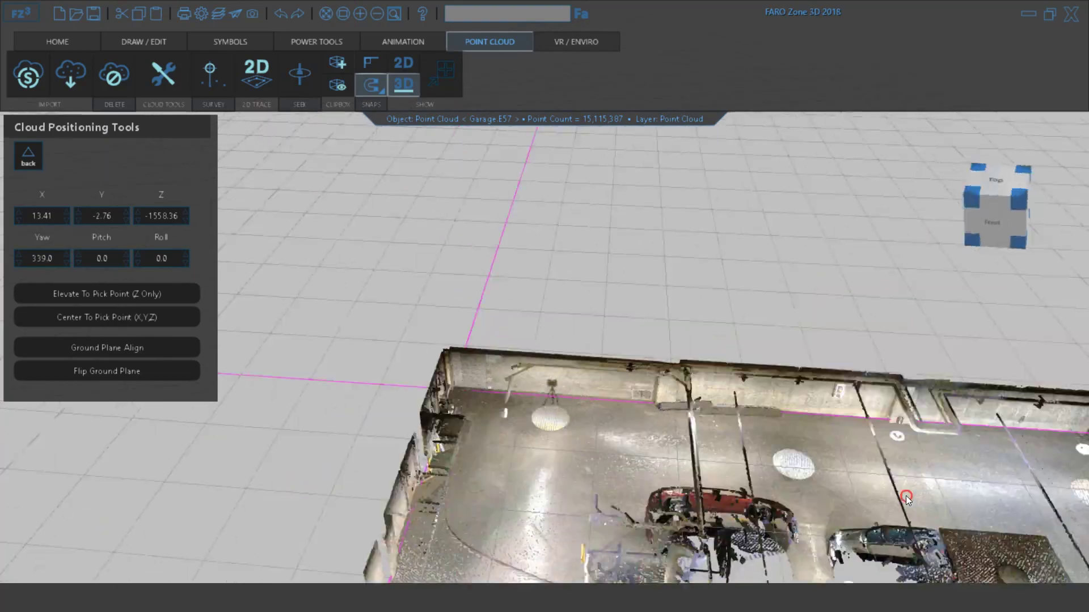
scroll(839, 476, "up", 8)
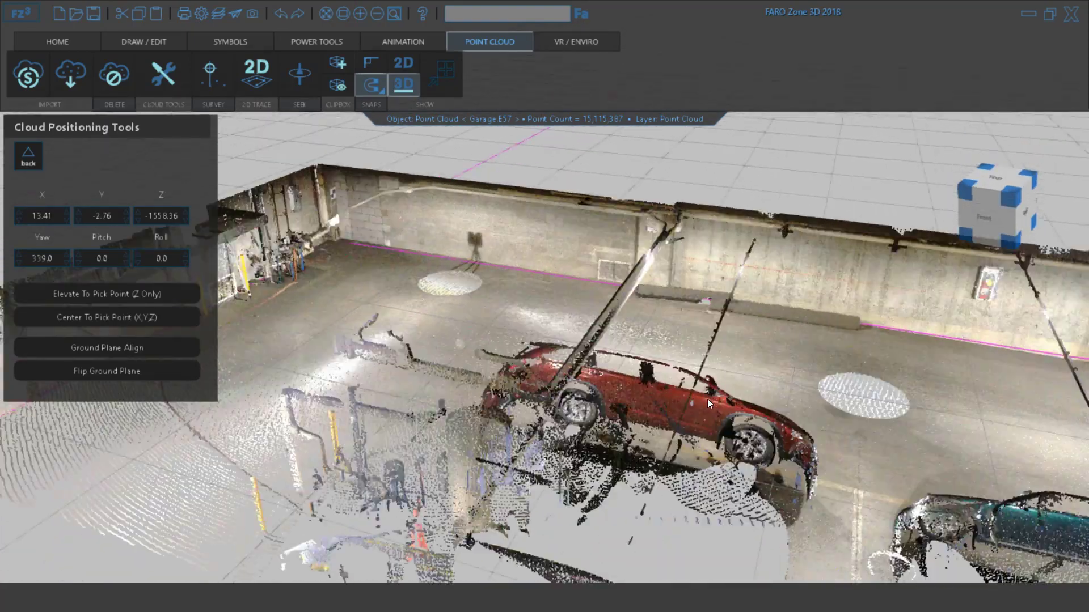
scroll(508, 373, "down", 6)
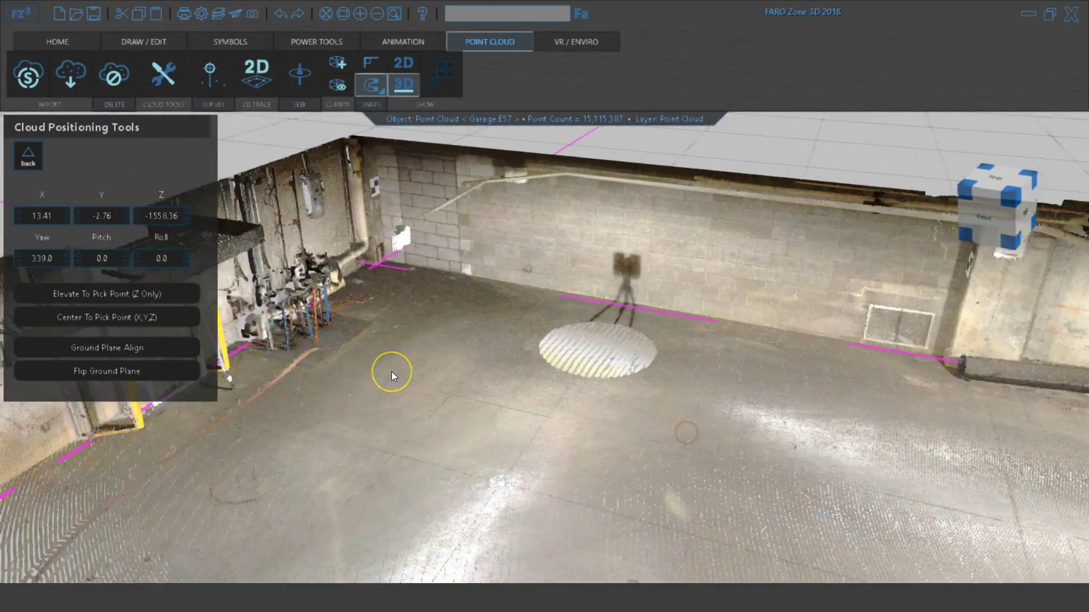
scroll(391, 372, "down", 5)
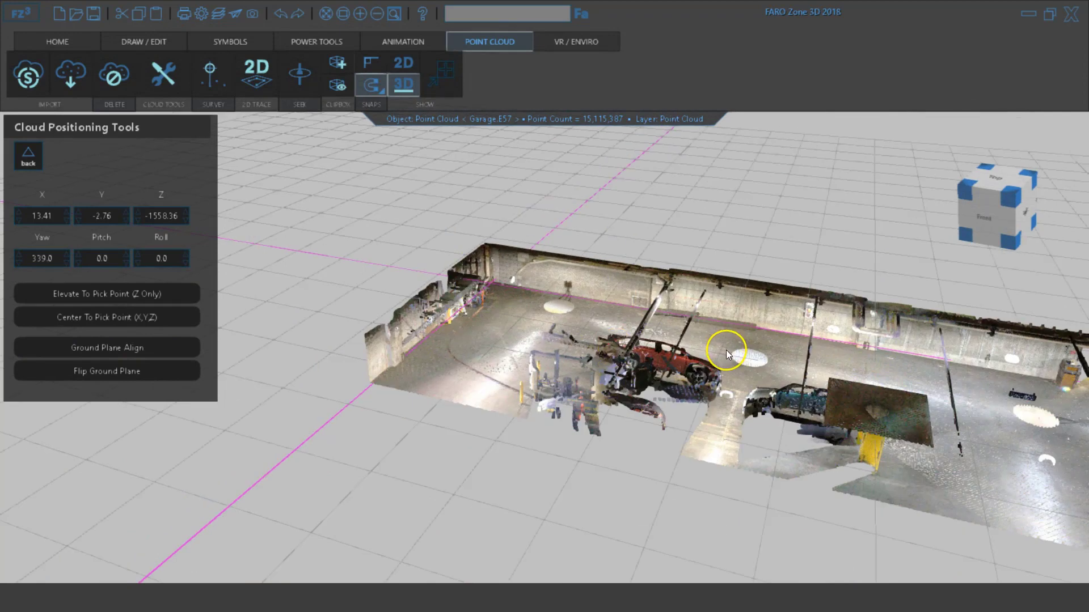
left_click_drag(730, 353, 713, 352)
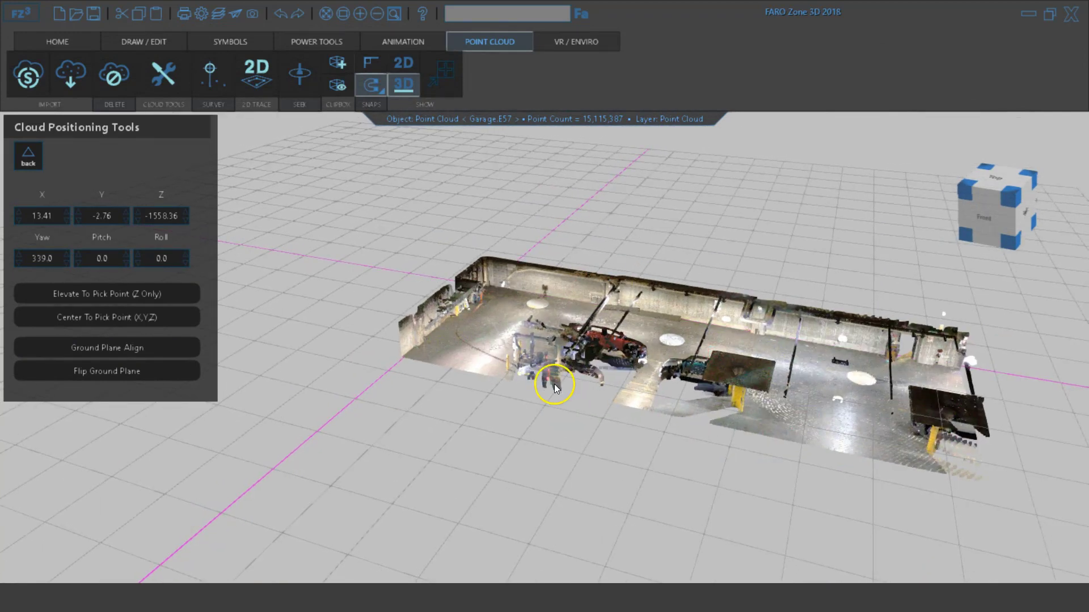
right_click(24, 572)
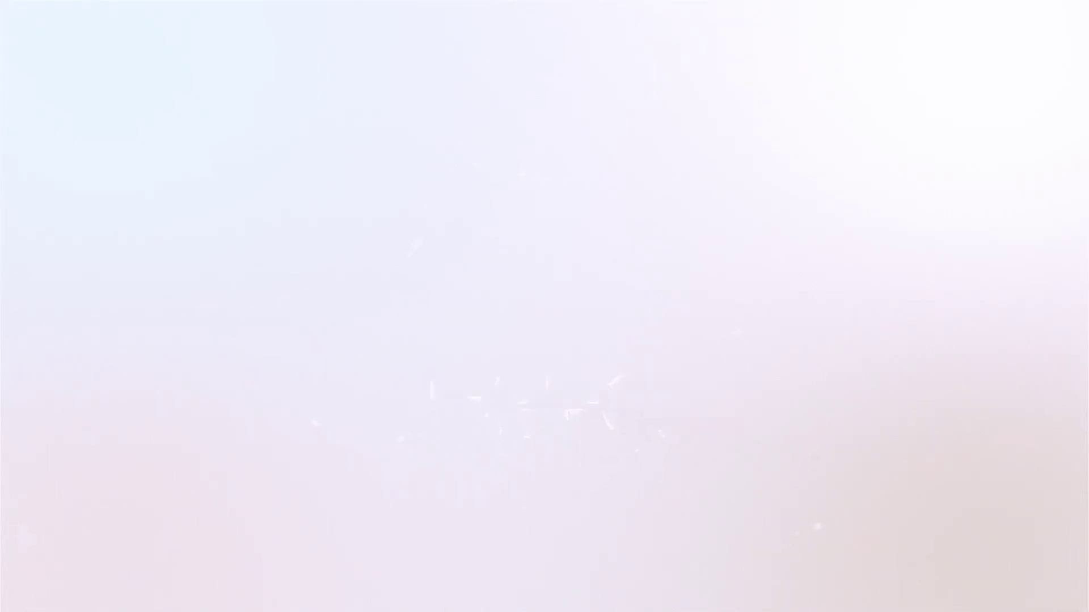